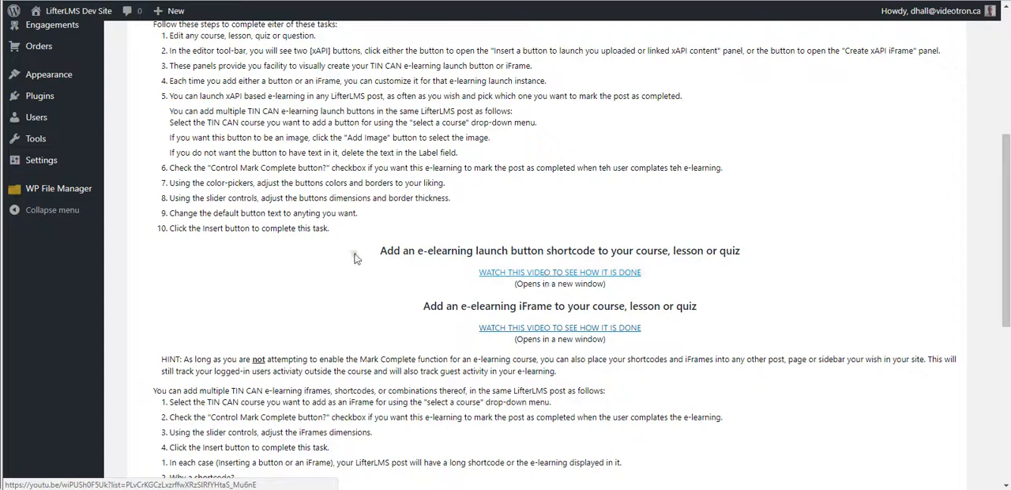
Review the instructions for adding e-learning to a lesson and the SL360 Quiz entry in the TIN CAN records list.
{"action": "scroll", "coordinate": [316, 256], "scroll_direction": "up", "scroll_amount": 3}
{"action": "scroll", "coordinate": [232, 252], "scroll_direction": "up", "scroll_amount": 1}
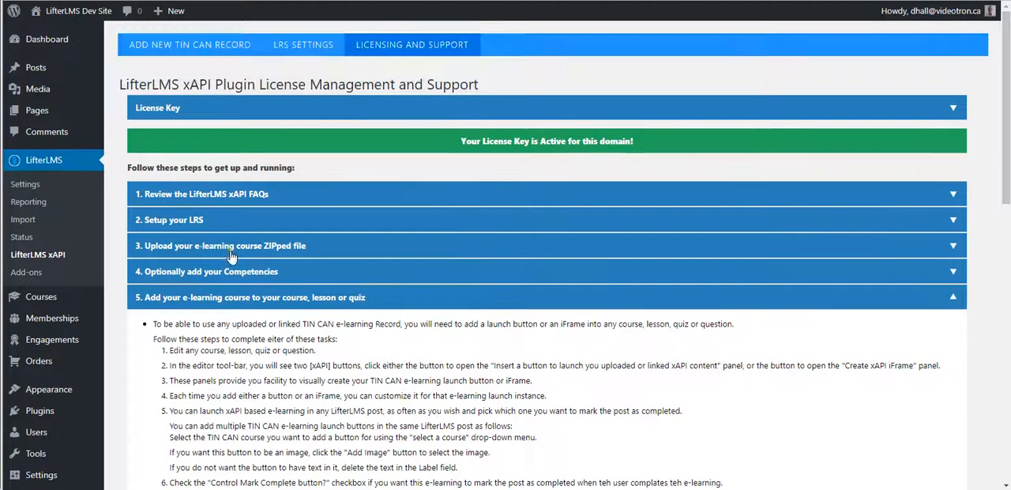
{"action": "scroll", "coordinate": [261, 254], "scroll_direction": "down", "scroll_amount": 5}
{"action": "left_click_drag", "start_coordinate": [419, 248], "coordinate": [714, 249]}
{"action": "left_click", "coordinate": [398, 237]}
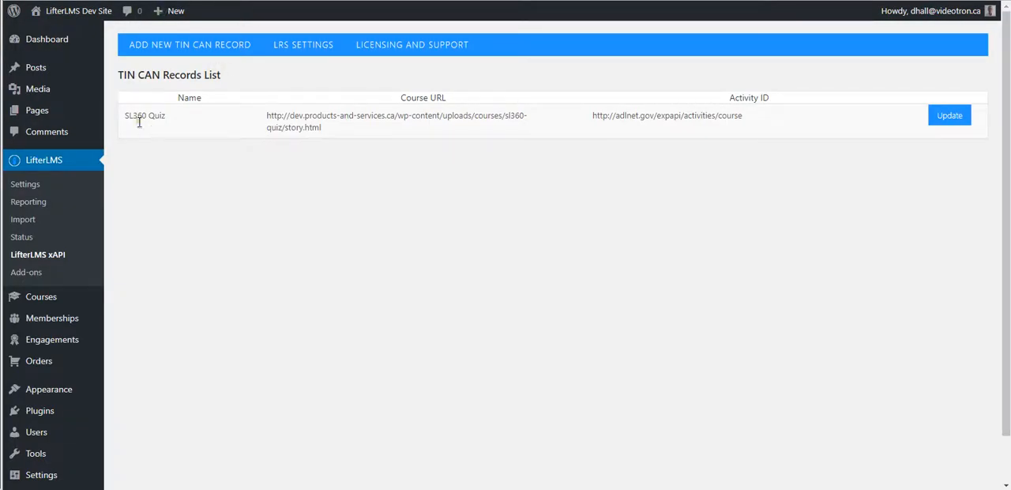
{"action": "left_click_drag", "start_coordinate": [123, 118], "coordinate": [167, 118]}
{"action": "left_click", "coordinate": [192, 182]}
{"action": "left_click", "coordinate": [199, 171]}
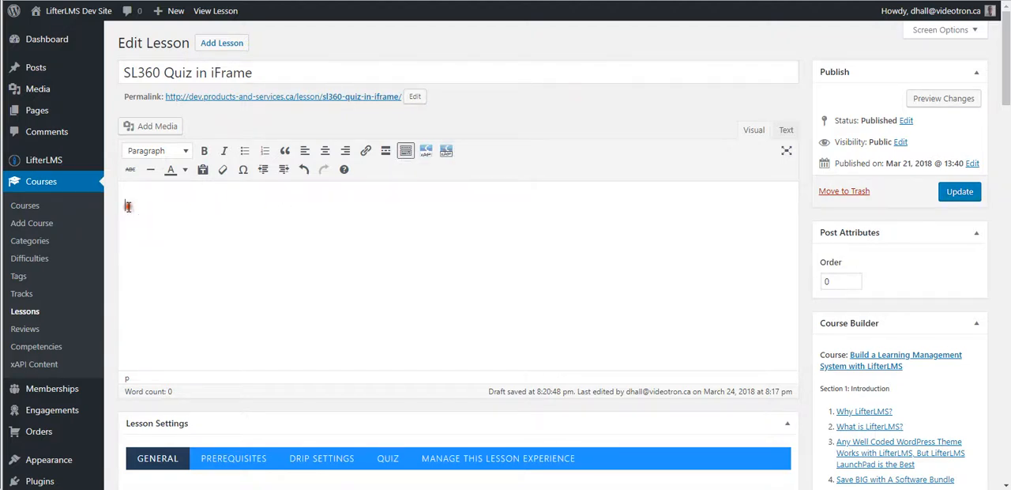
Centre the lesson's empty paragraph and start an xAPI iFrame for the SL360 Quiz course with Control Mark Complete button enabled.
{"action": "left_click", "coordinate": [325, 151]}
{"action": "left_click", "coordinate": [446, 152]}
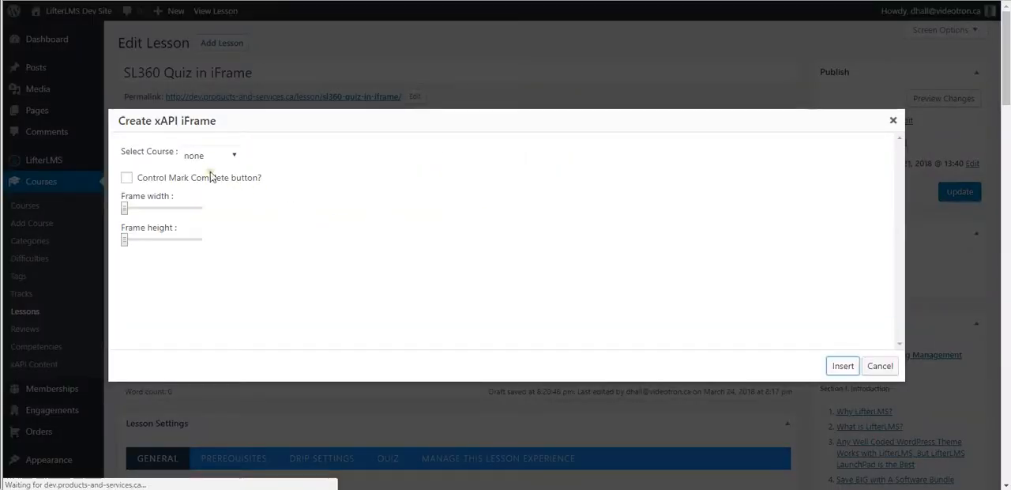
{"action": "left_click", "coordinate": [234, 155]}
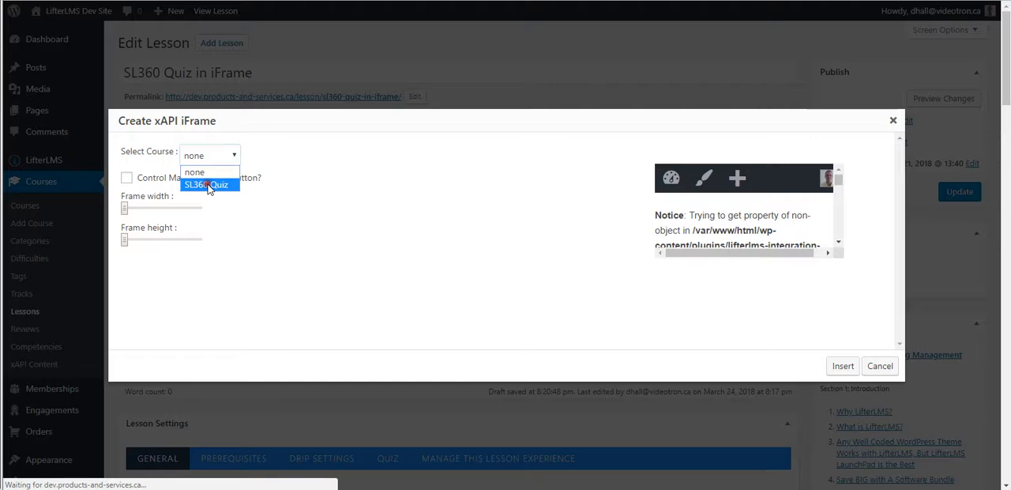
{"action": "left_click", "coordinate": [208, 184]}
{"action": "left_click", "coordinate": [126, 177]}
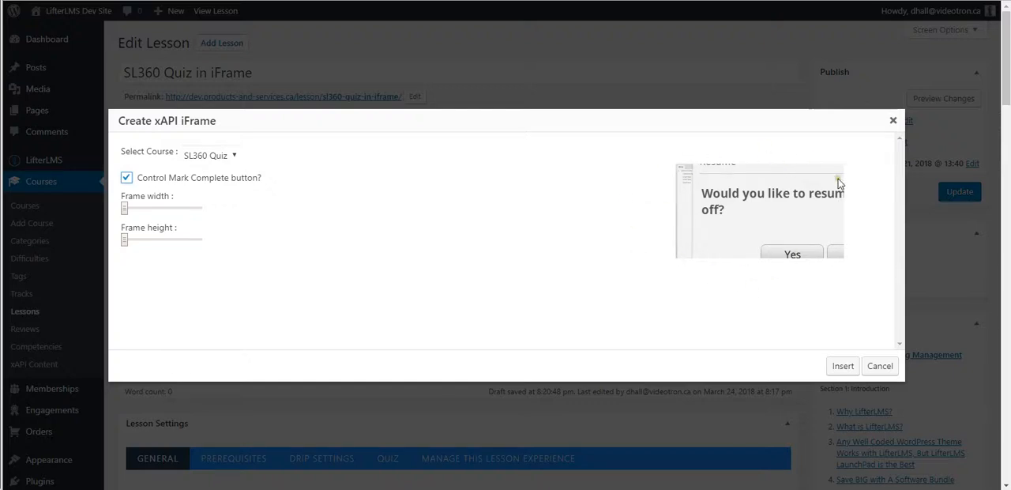
{"action": "left_click", "coordinate": [818, 252]}
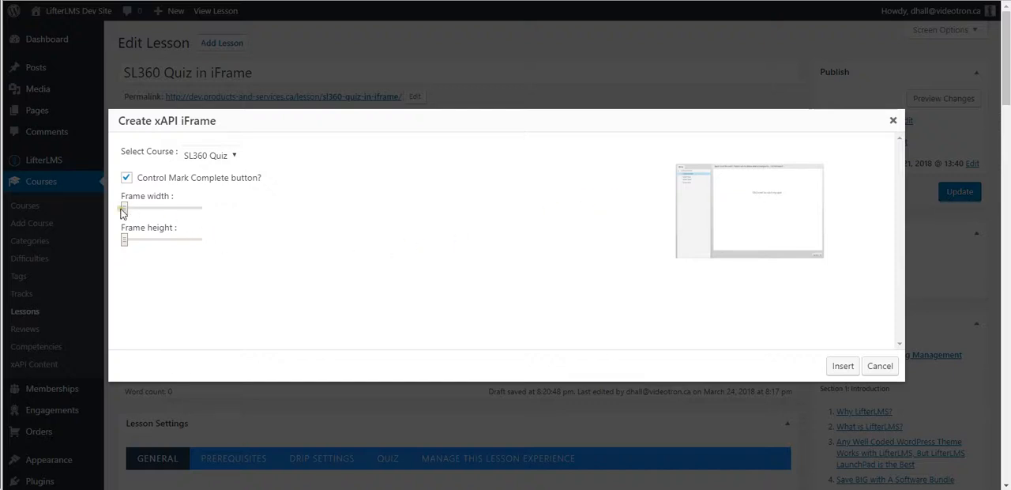
Set the frame width and frame height to their maximum and insert the iFrame into the lesson.
{"action": "left_click_drag", "start_coordinate": [124, 210], "coordinate": [210, 214]}
{"action": "left_click_drag", "start_coordinate": [122, 242], "coordinate": [225, 263]}
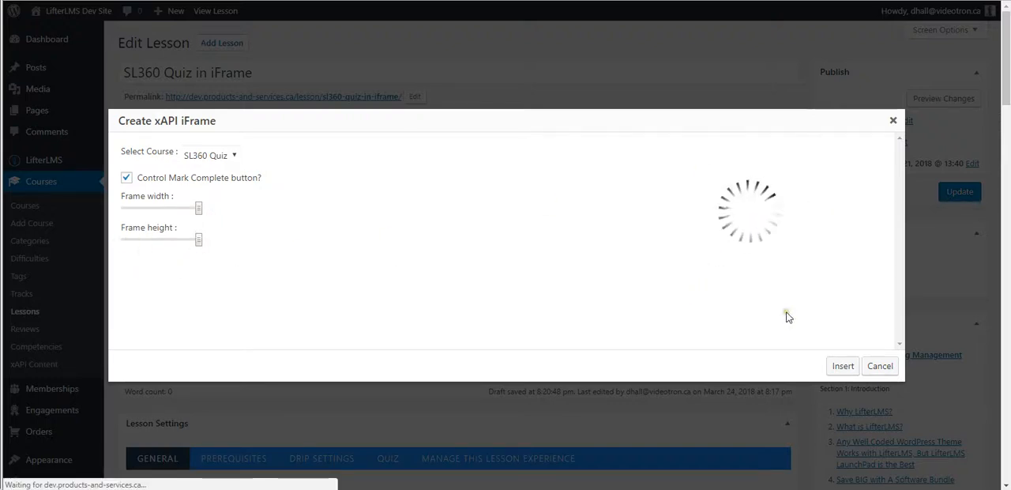
{"action": "left_click", "coordinate": [815, 263]}
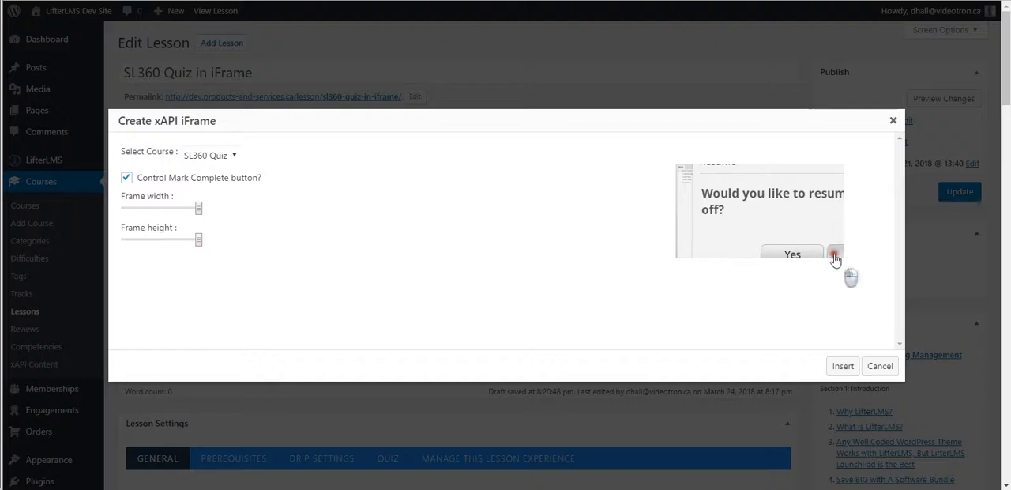
{"action": "left_click", "coordinate": [841, 366]}
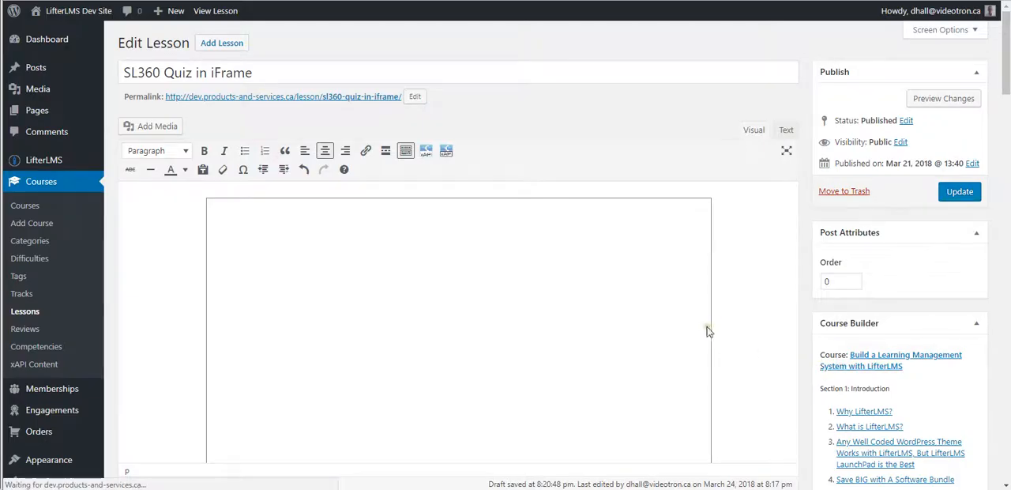
Examine the inserted quiz iFrame in the lesson body, comparing its frame height with the quiz content.
{"action": "scroll", "coordinate": [740, 319], "scroll_direction": "down", "scroll_amount": 3}
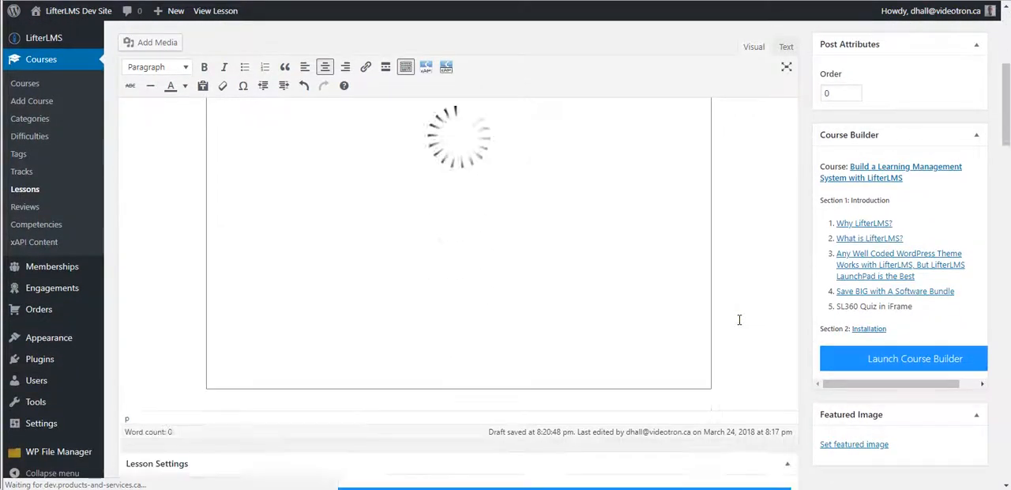
{"action": "scroll", "coordinate": [739, 319], "scroll_direction": "up", "scroll_amount": 3}
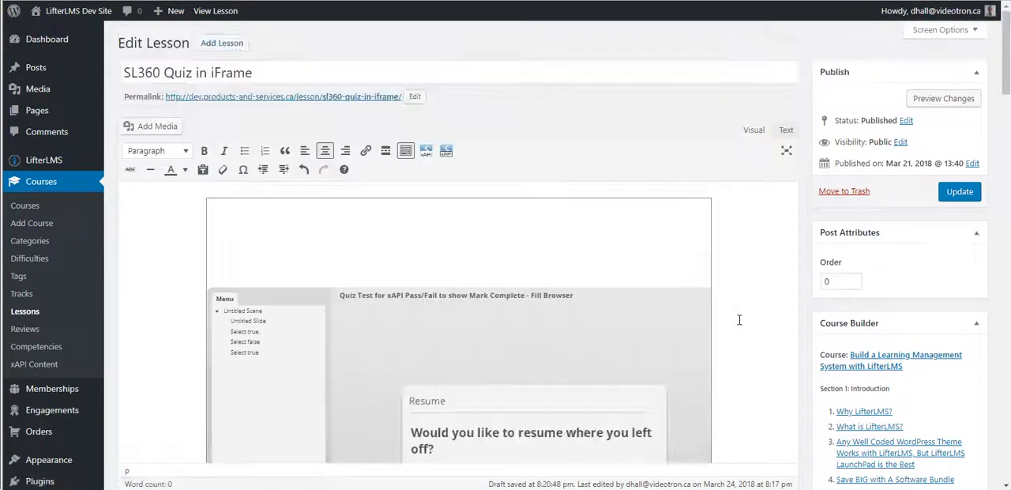
{"action": "scroll", "coordinate": [739, 317], "scroll_direction": "down", "scroll_amount": 2}
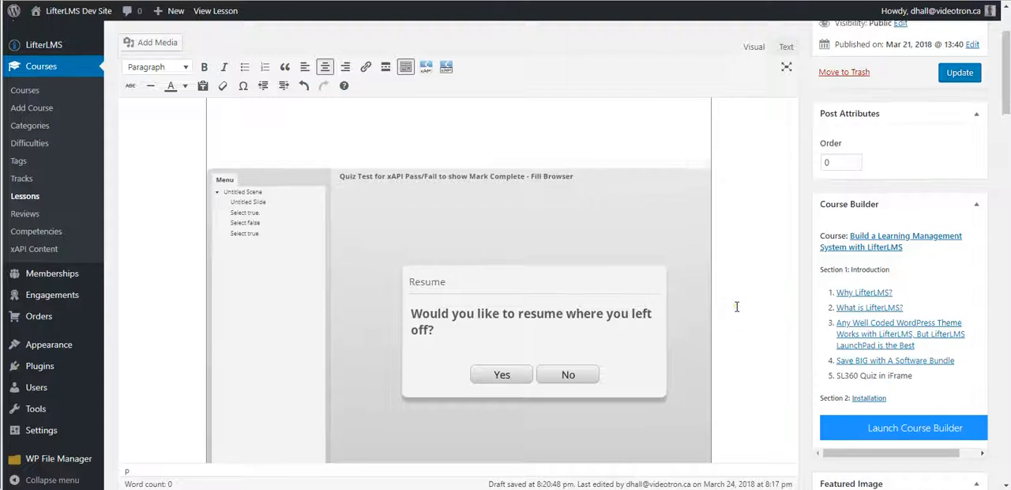
{"action": "scroll", "coordinate": [735, 302], "scroll_direction": "up", "scroll_amount": 1}
{"action": "scroll", "coordinate": [730, 242], "scroll_direction": "down", "scroll_amount": 1}
{"action": "scroll", "coordinate": [730, 243], "scroll_direction": "down", "scroll_amount": 3}
{"action": "scroll", "coordinate": [738, 249], "scroll_direction": "up", "scroll_amount": 4}
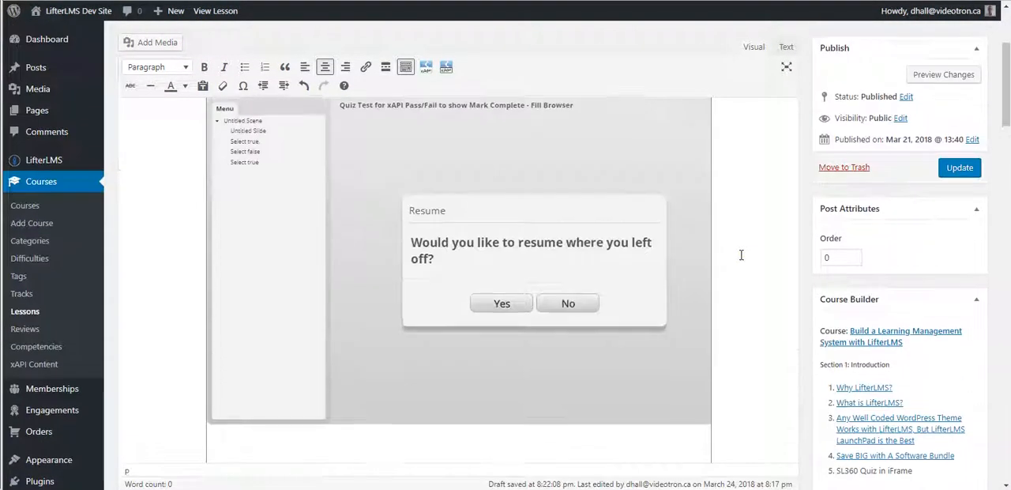
{"action": "scroll", "coordinate": [741, 254], "scroll_direction": "up", "scroll_amount": 1}
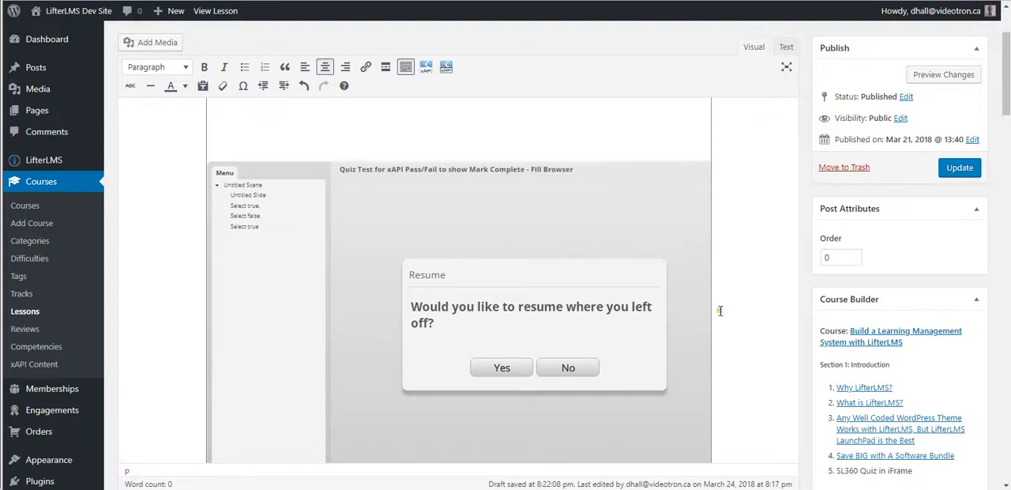
{"action": "scroll", "coordinate": [702, 314], "scroll_direction": "down", "scroll_amount": 1}
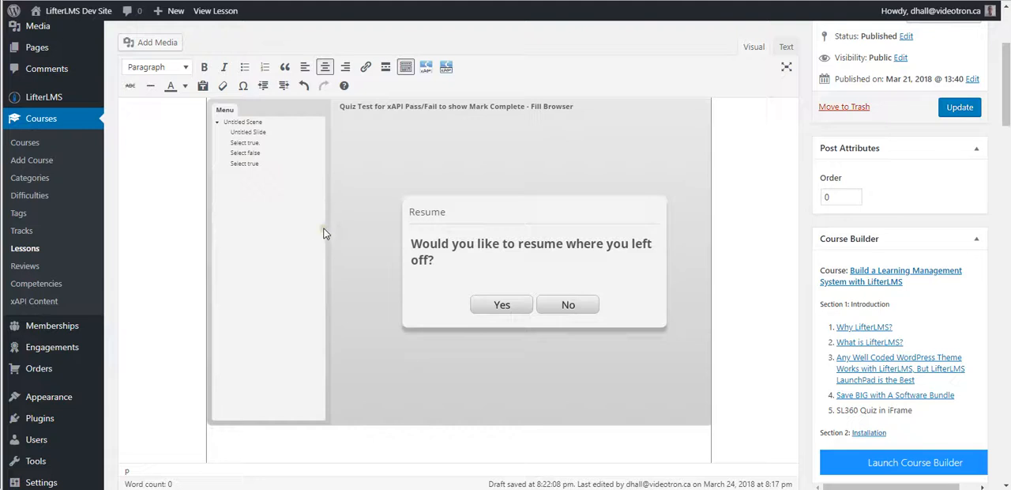
{"action": "scroll", "coordinate": [300, 255], "scroll_direction": "up", "scroll_amount": 1}
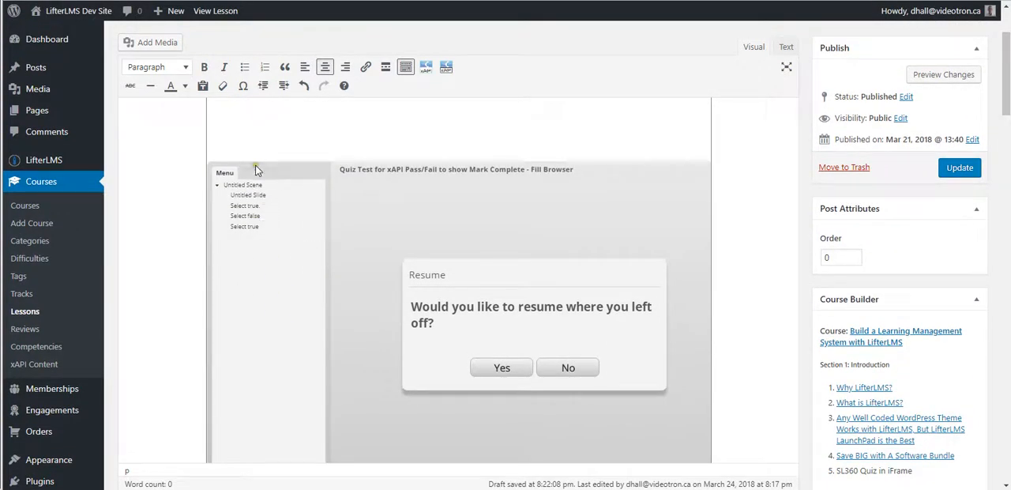
{"action": "scroll", "coordinate": [332, 289], "scroll_direction": "down", "scroll_amount": 2}
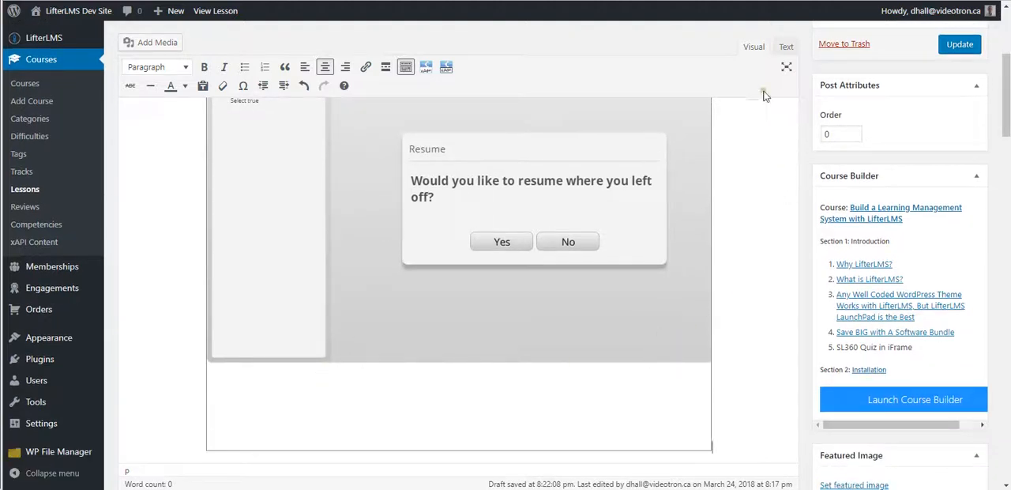
{"action": "scroll", "coordinate": [742, 136], "scroll_direction": "up", "scroll_amount": 2}
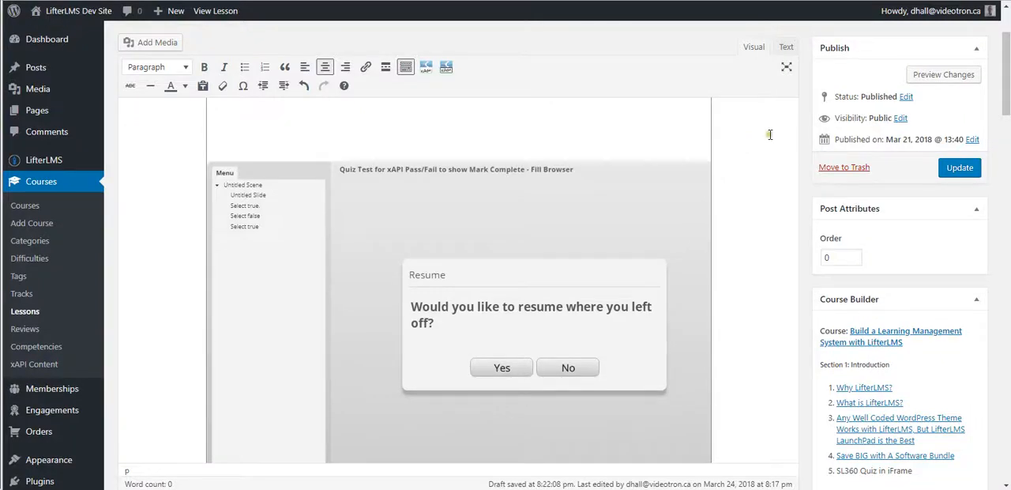
Set the iFrame's height to 420px in the lesson's HTML code and preview it in the visual editor.
{"action": "left_click", "coordinate": [786, 48]}
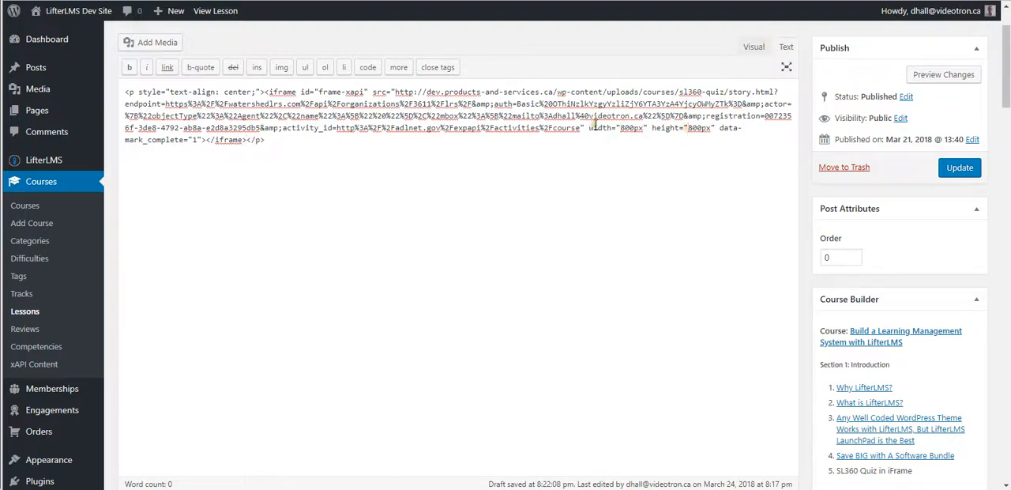
{"action": "left_click_drag", "start_coordinate": [588, 127], "coordinate": [715, 127]}
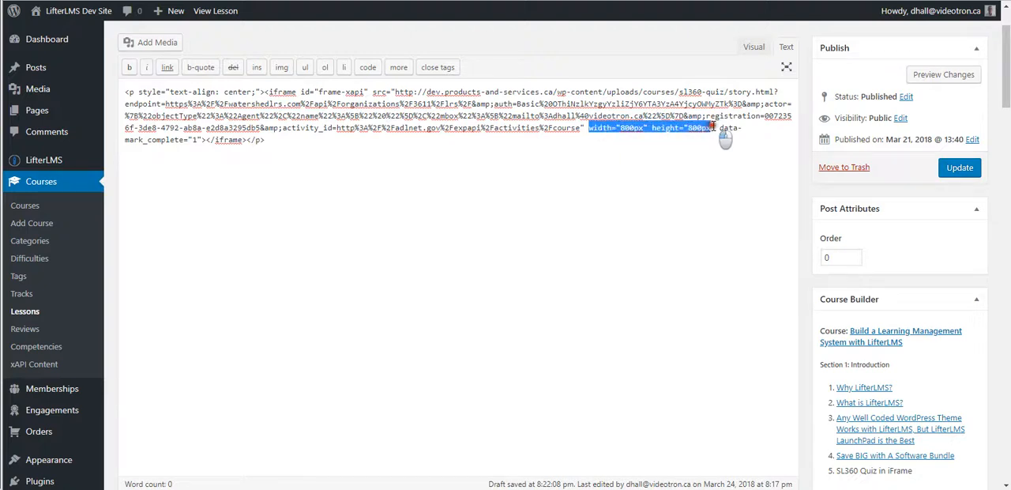
{"action": "left_click", "coordinate": [688, 128]}
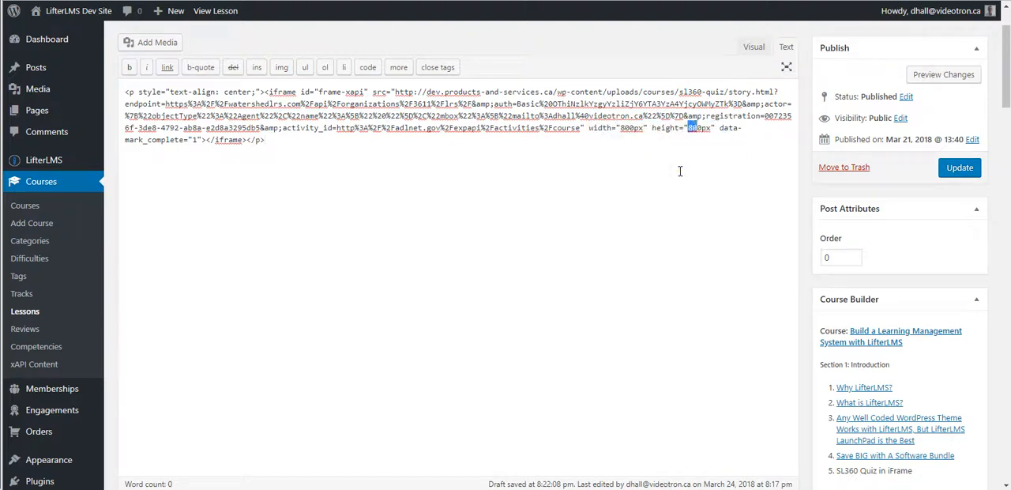
{"action": "type", "text": "420"}
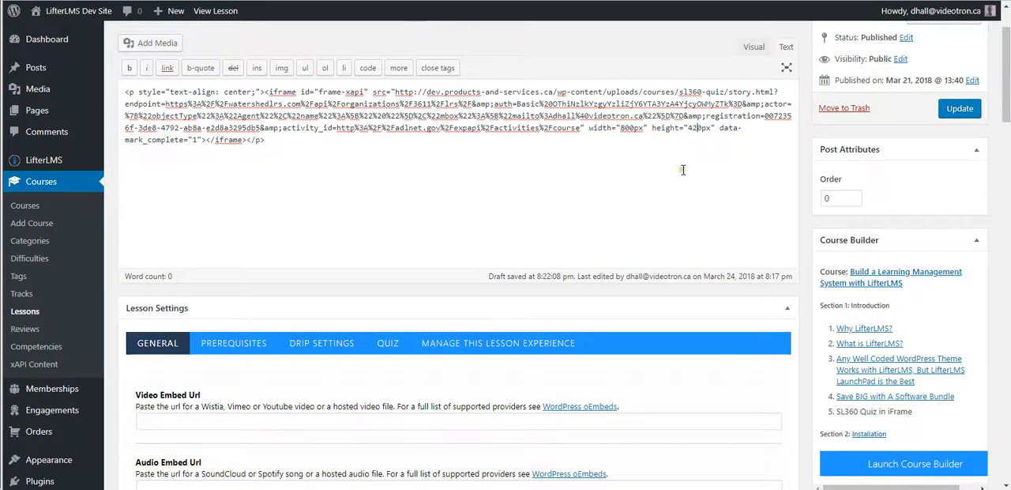
{"action": "left_click", "coordinate": [753, 47]}
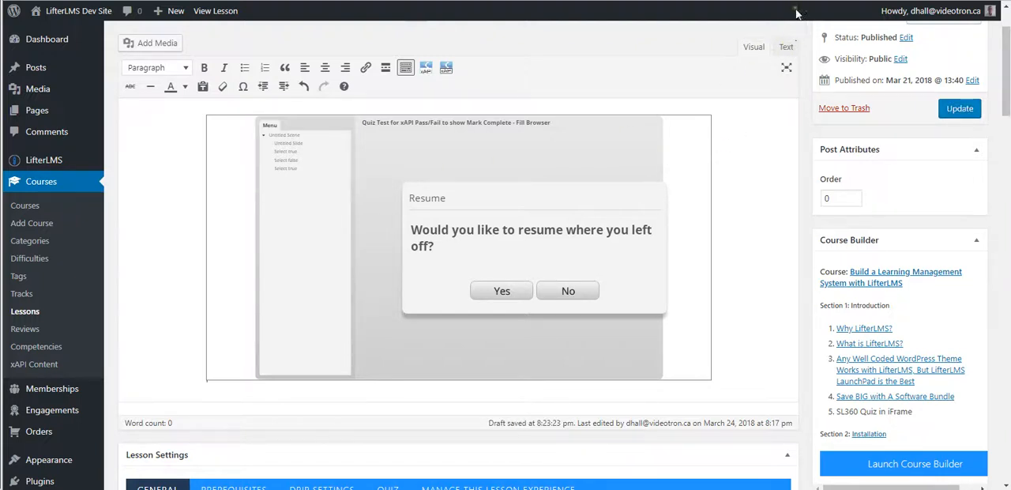
Try iFrame heights of 480px and 500px in the lesson's HTML code, previewing each in the visual editor.
{"action": "left_click", "coordinate": [786, 47]}
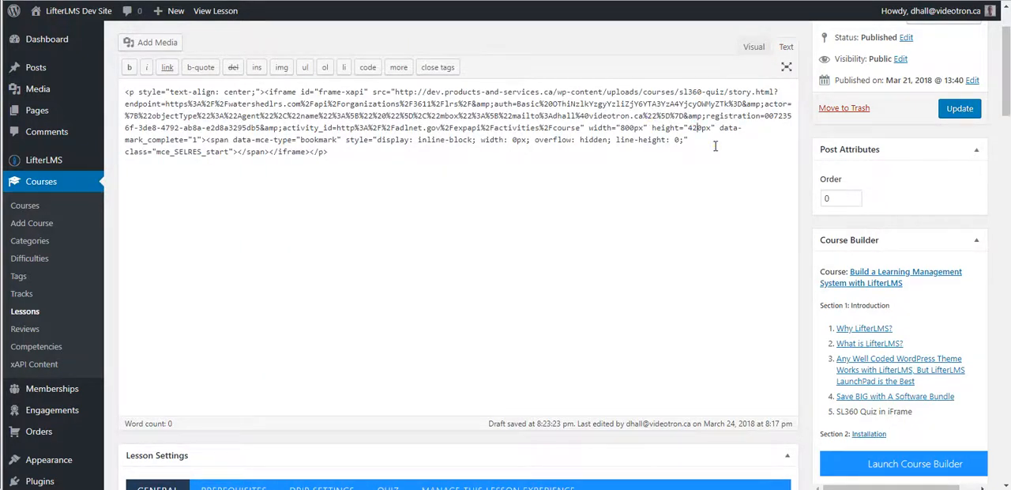
{"action": "key", "text": "BackSpace"}
{"action": "type", "text": "8"}
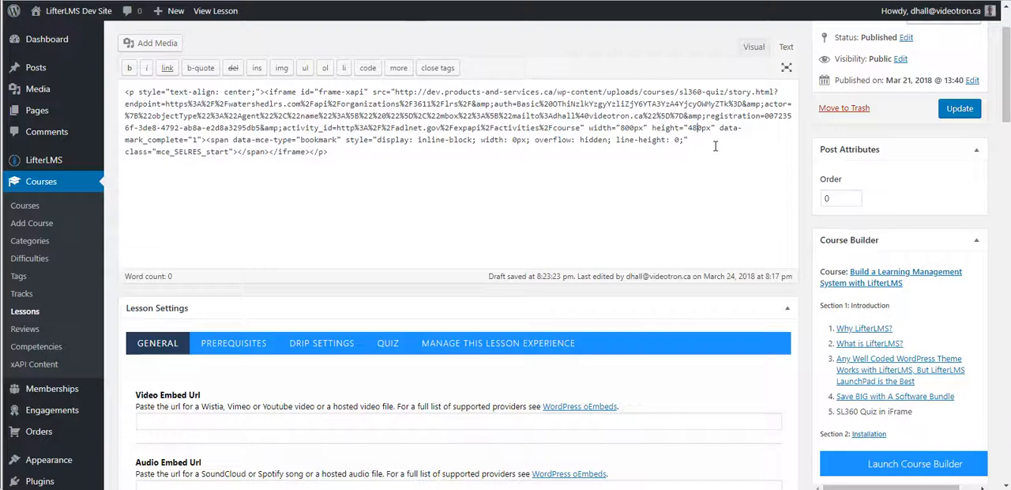
{"action": "left_click", "coordinate": [753, 46]}
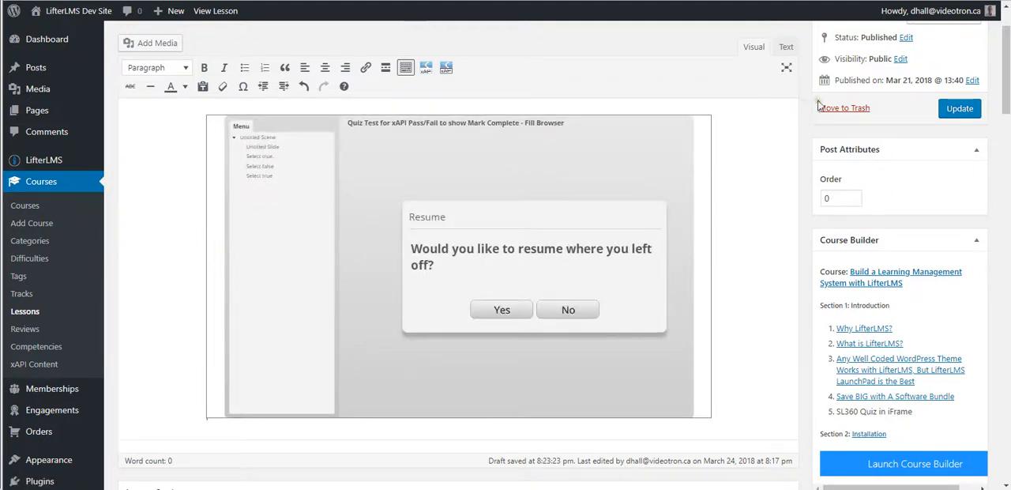
{"action": "left_click", "coordinate": [786, 47]}
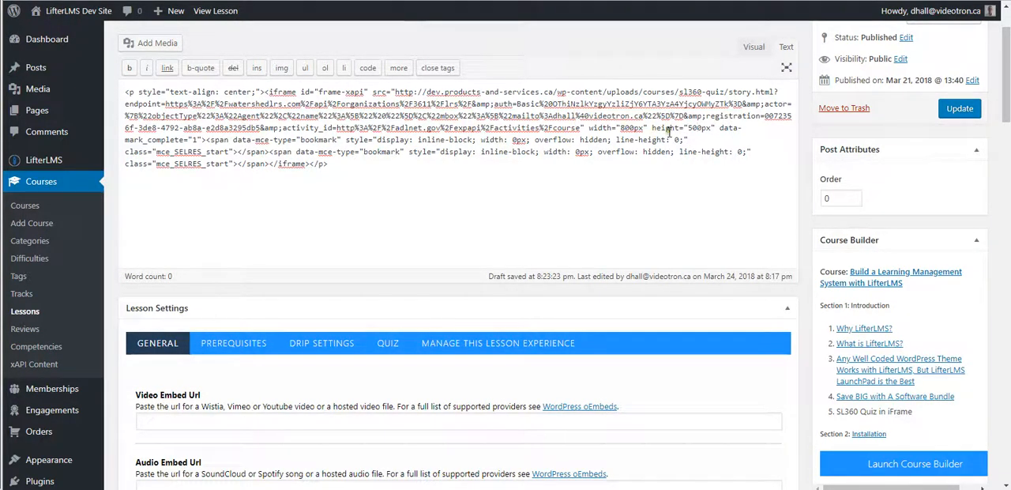
{"action": "left_click", "coordinate": [755, 49]}
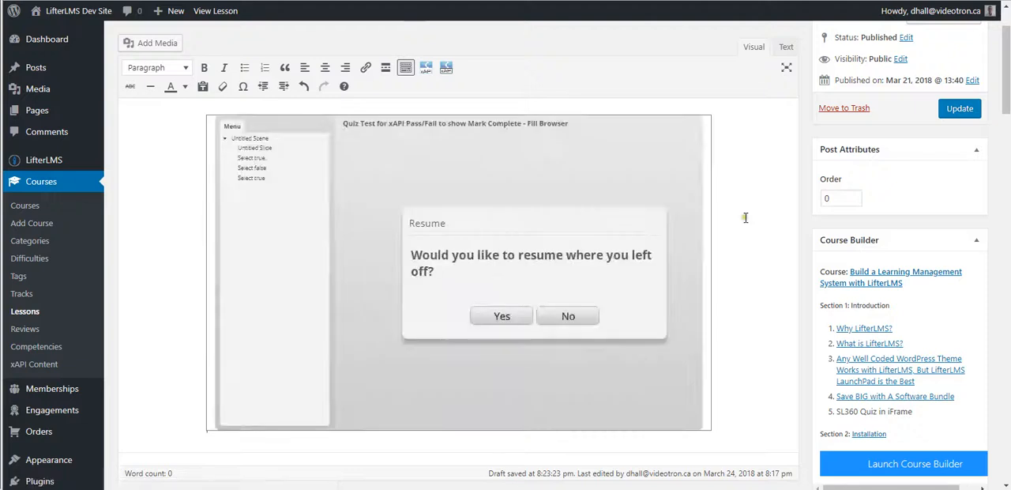
Set the iFrame's height to 520px in the lesson's HTML code and preview it in the visual editor.
{"action": "left_click", "coordinate": [786, 49]}
{"action": "left_click", "coordinate": [692, 127]}
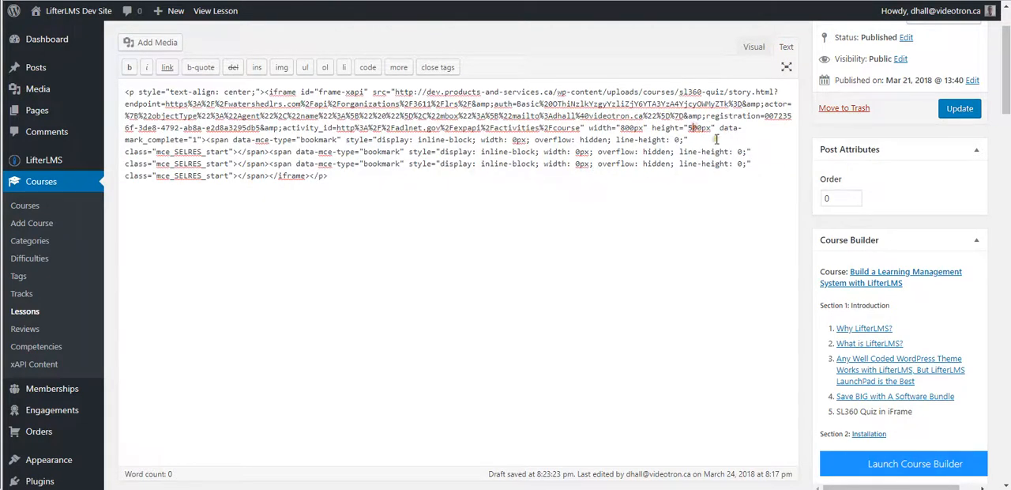
{"action": "key", "text": "BackSpace"}
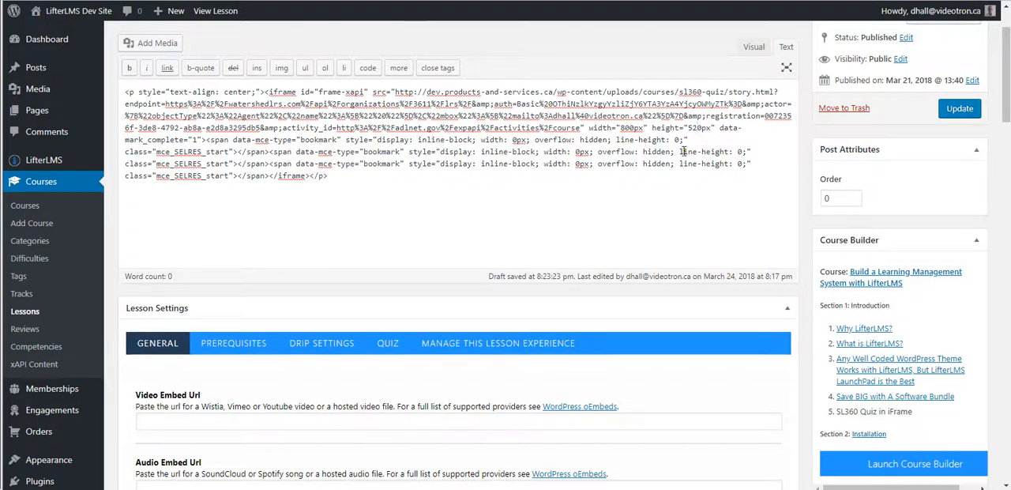
{"action": "left_click", "coordinate": [753, 47]}
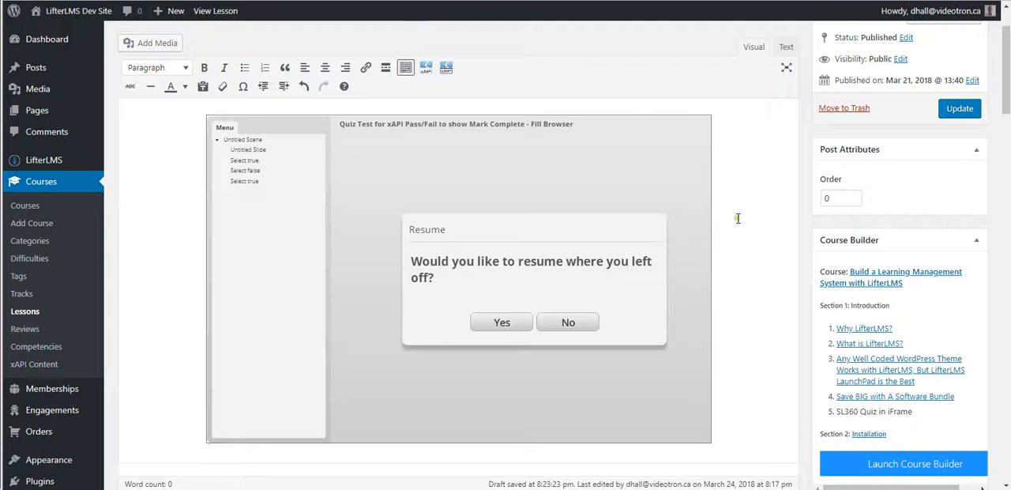
Update the SL360 Quiz in iFrame lesson and show its HTML code.
{"action": "left_click", "coordinate": [960, 111]}
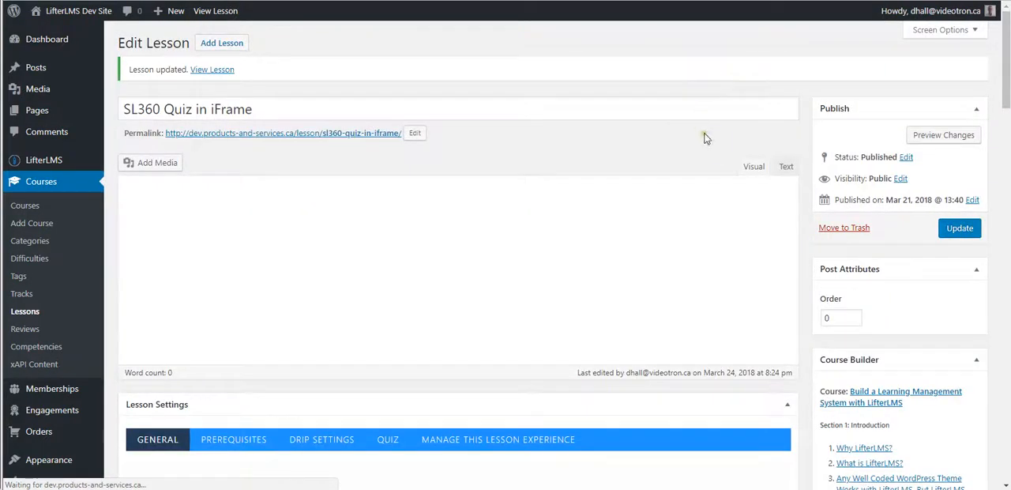
{"action": "left_click", "coordinate": [786, 166]}
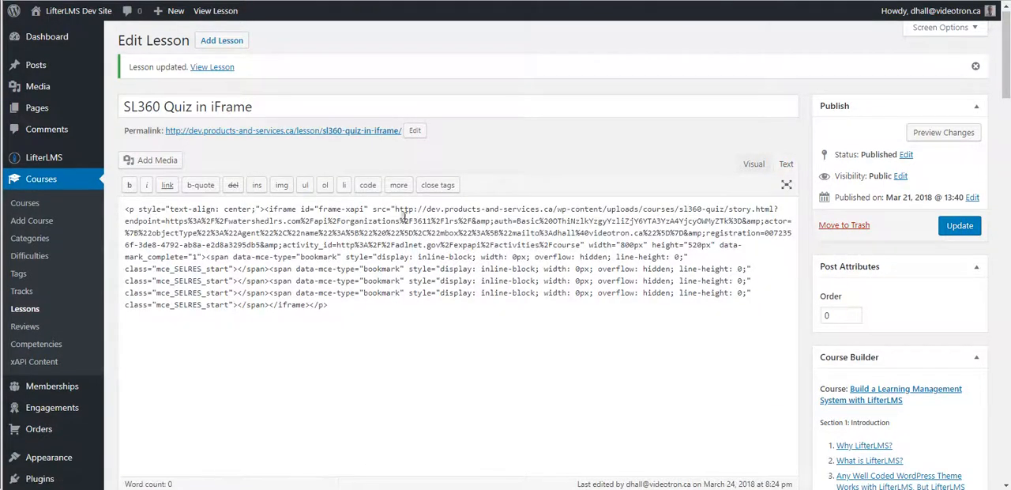
Examine the iframe tag in the lesson's HTML code, including its source URL, width, height and data-mark_complete attributes.
{"action": "left_click_drag", "start_coordinate": [266, 209], "coordinate": [309, 304]}
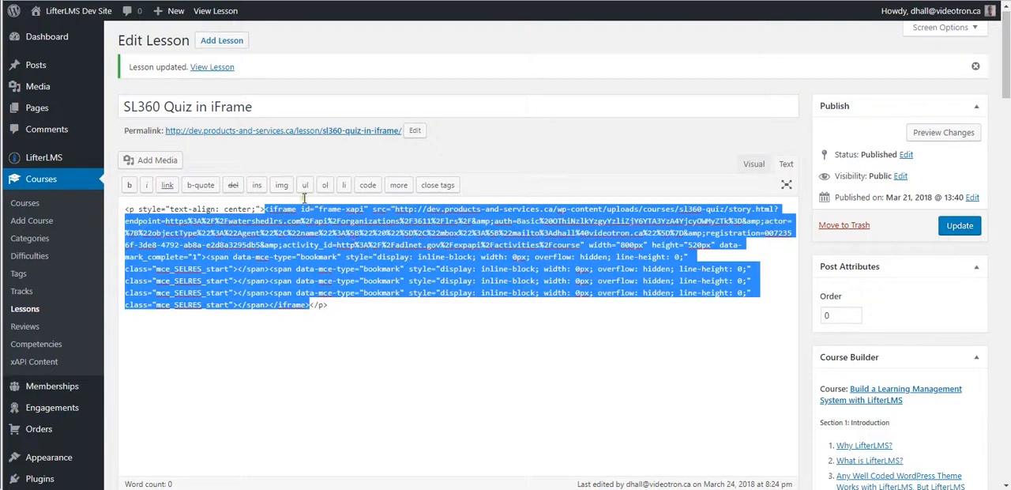
{"action": "left_click", "coordinate": [318, 300]}
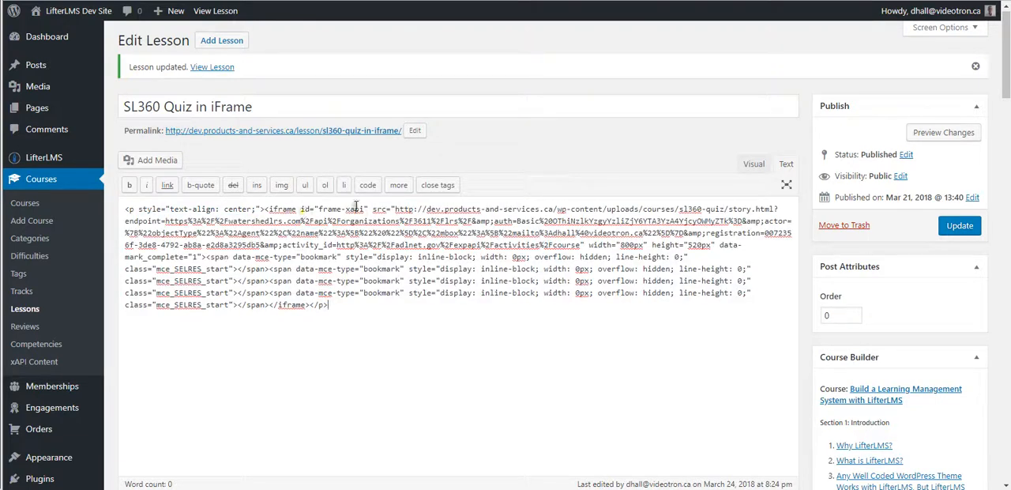
{"action": "left_click_drag", "start_coordinate": [374, 209], "coordinate": [586, 245]}
{"action": "left_click", "coordinate": [588, 244]}
{"action": "left_click_drag", "start_coordinate": [587, 244], "coordinate": [750, 246]}
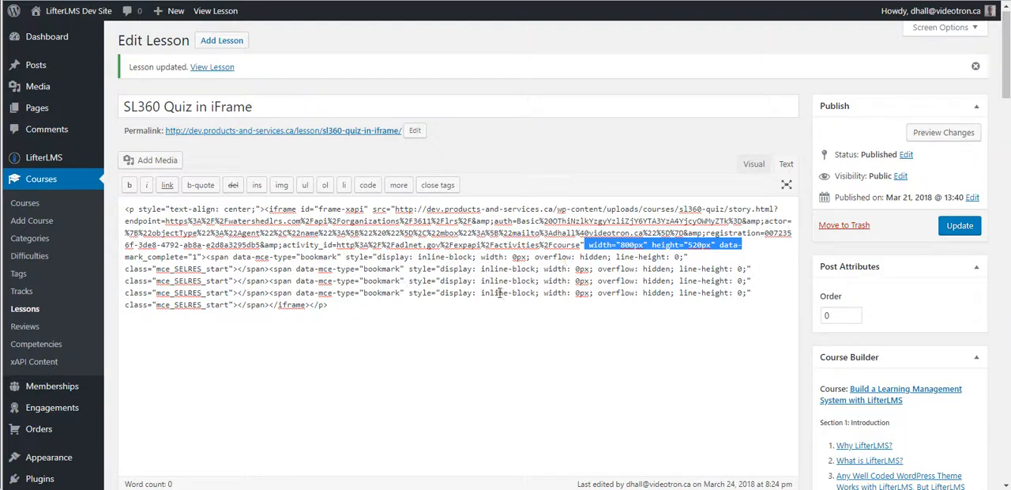
{"action": "left_click", "coordinate": [335, 310]}
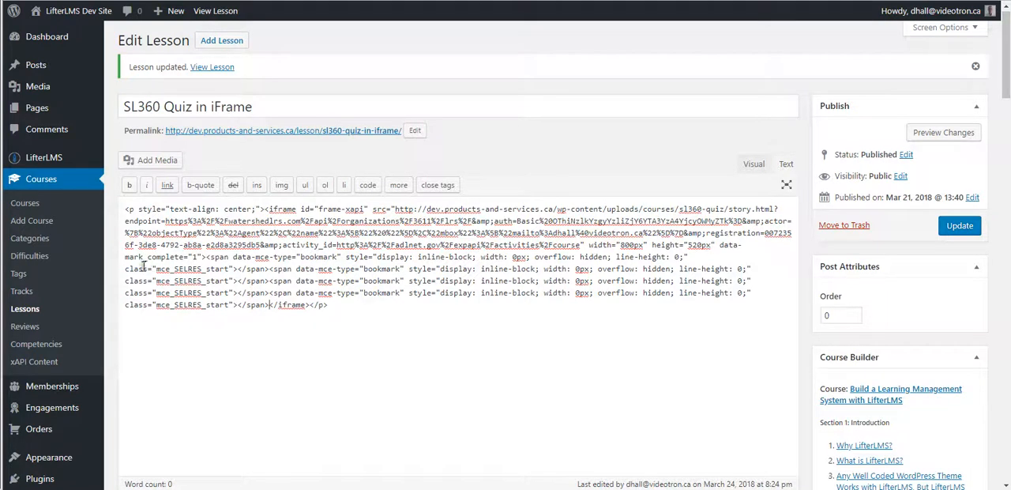
{"action": "left_click", "coordinate": [204, 257]}
{"action": "left_click_drag", "start_coordinate": [124, 257], "coordinate": [203, 258]}
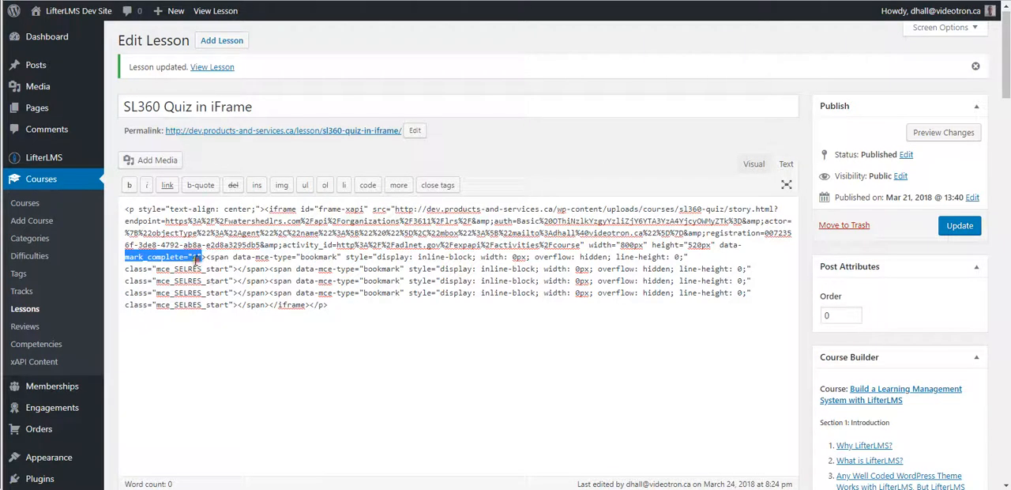
{"action": "left_click", "coordinate": [190, 258]}
{"action": "left_click_drag", "start_coordinate": [191, 257], "coordinate": [198, 258]}
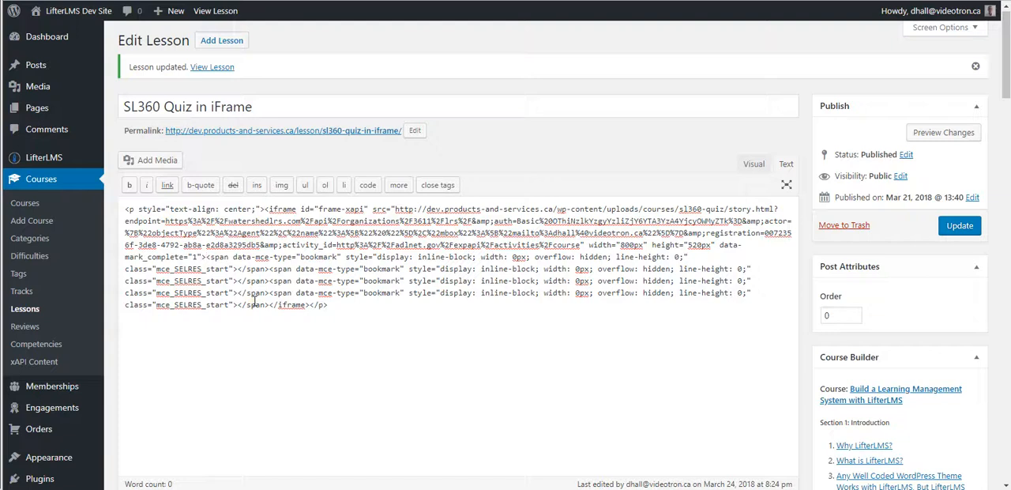
Delete the leftover bookmark span elements between the opening and closing iframe tags in the lesson's HTML code.
{"action": "key", "text": "shift+Down"}
{"action": "key", "text": "shift+Down"}
{"action": "key", "text": "shift+Down"}
{"action": "key", "text": "shift+Down"}
{"action": "key", "text": "shift+Right"}
{"action": "key", "text": "shift+Right"}
{"action": "key", "text": "shift+Right"}
{"action": "key", "text": "shift+Right"}
{"action": "key", "text": "shift+Right"}
{"action": "key", "text": "shift+Right"}
{"action": "key", "text": "shift+Right"}
{"action": "key", "text": "shift+Right"}
{"action": "key", "text": "shift+Right"}
{"action": "key", "text": "shift+Right"}
{"action": "key", "text": "shift+Right"}
{"action": "key", "text": "shift+Right"}
{"action": "key", "text": "shift+Right"}
{"action": "key", "text": "shift+Right"}
{"action": "key", "text": "Delete"}
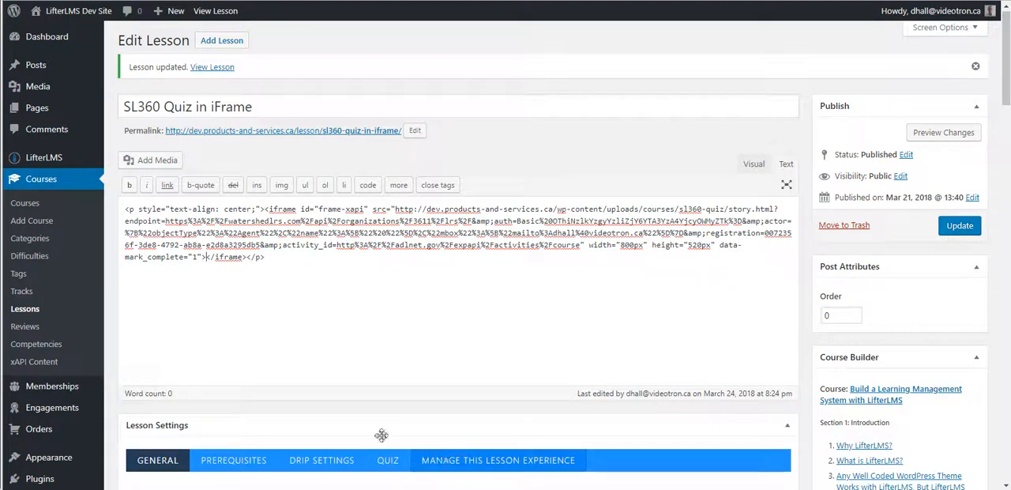
Check the cleaned iframe code, preview it in the visual editor and update the lesson.
{"action": "left_click_drag", "start_coordinate": [588, 241], "coordinate": [719, 249]}
{"action": "left_click_drag", "start_coordinate": [184, 258], "coordinate": [203, 257]}
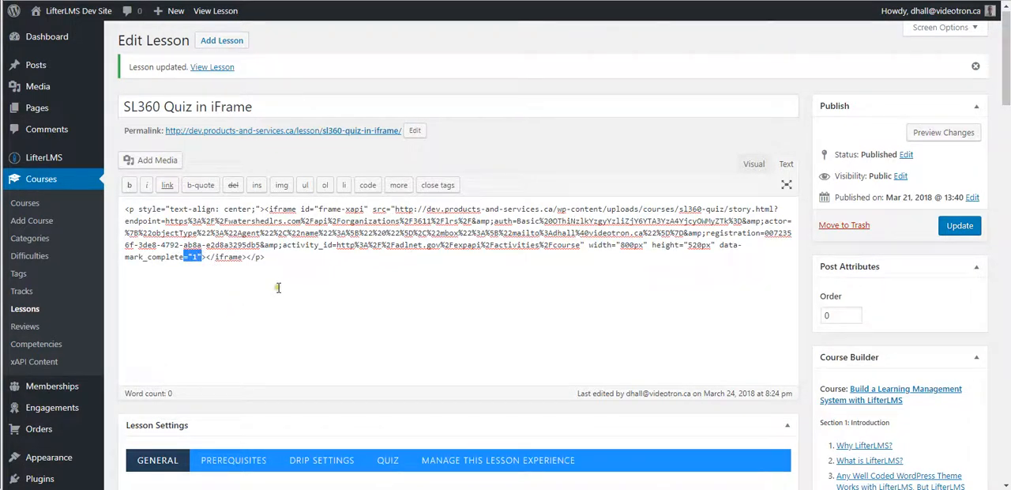
{"action": "left_click", "coordinate": [265, 258]}
{"action": "left_click", "coordinate": [752, 163]}
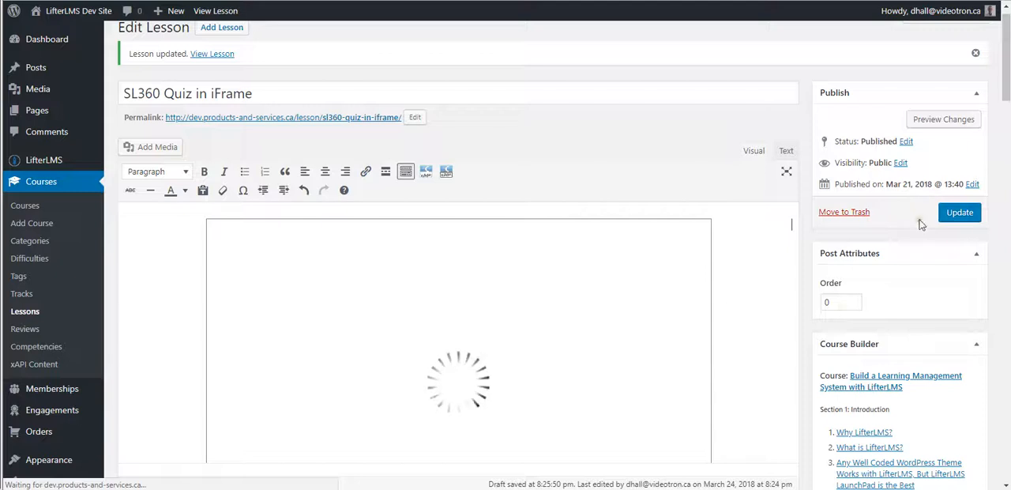
{"action": "left_click", "coordinate": [962, 213]}
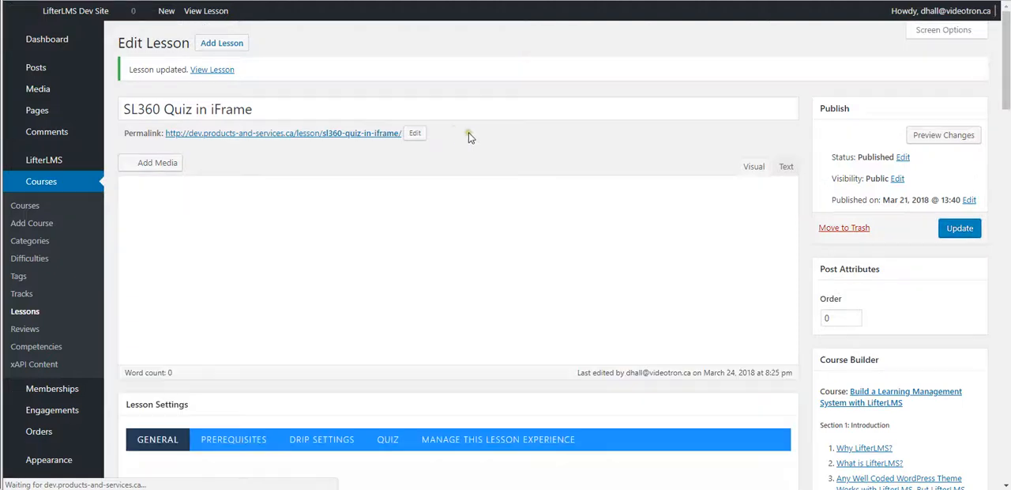
View the published SL360 Quiz in iFrame lesson and start its quiz from the beginning without resuming.
{"action": "left_click", "coordinate": [212, 16]}
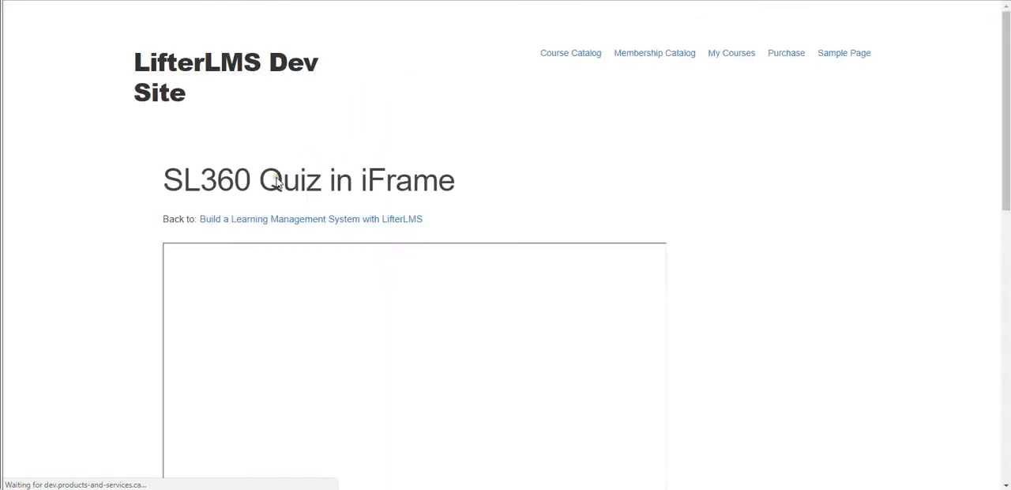
{"action": "scroll", "coordinate": [109, 236], "scroll_direction": "down", "scroll_amount": 2}
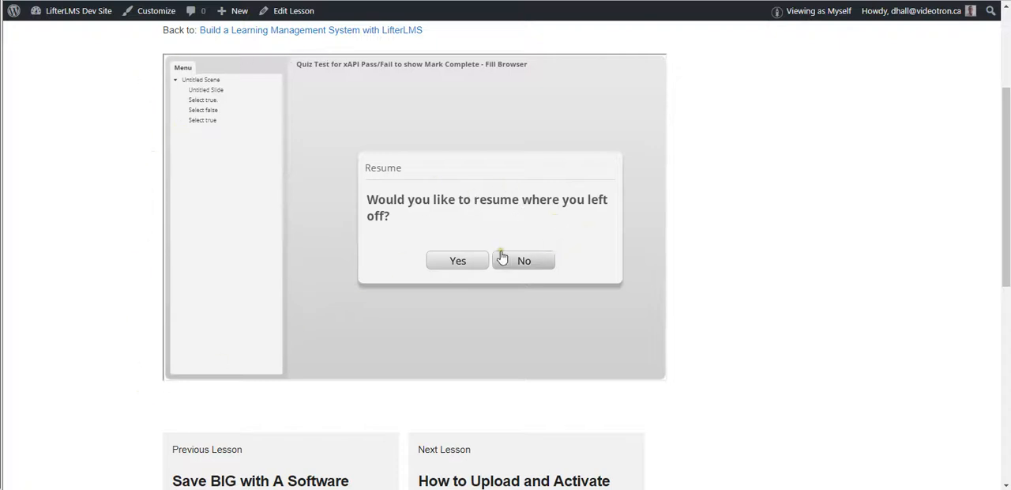
{"action": "left_click", "coordinate": [525, 261]}
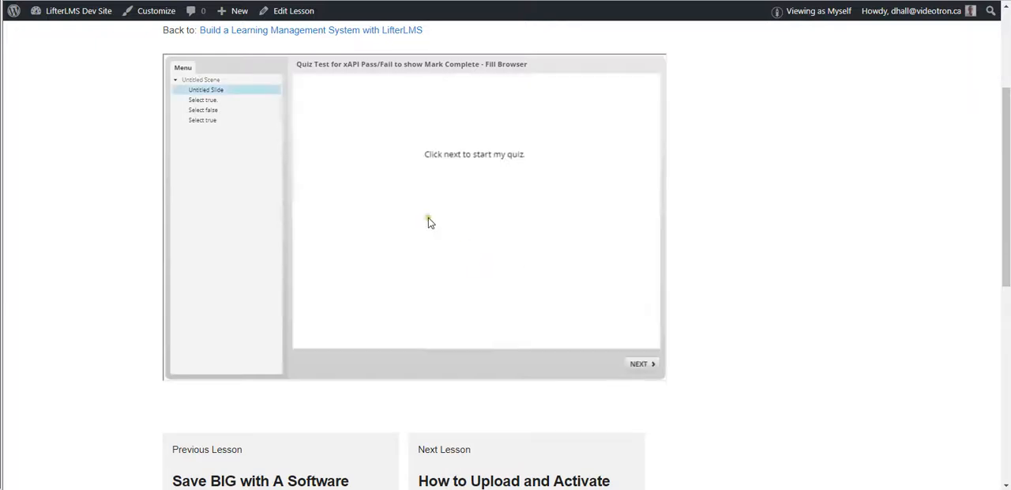
{"action": "left_click", "coordinate": [641, 364]}
Submit False for all three quiz questions and check below the results for the Mark Complete button.
{"action": "left_click", "coordinate": [323, 150]}
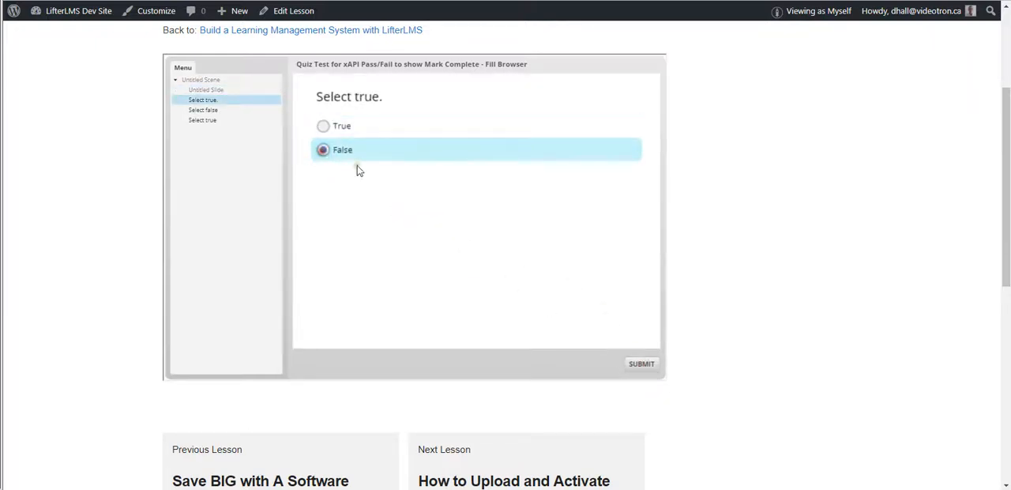
{"action": "left_click", "coordinate": [644, 365]}
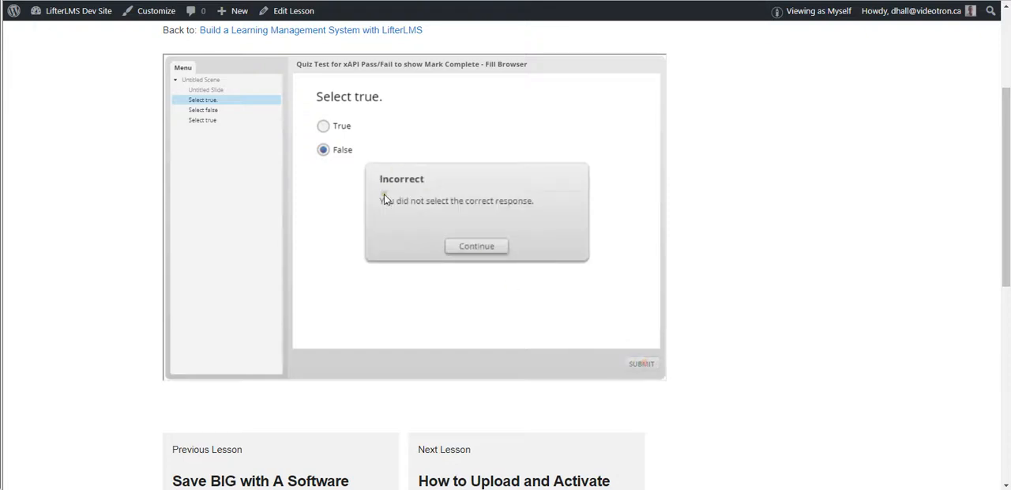
{"action": "left_click", "coordinate": [477, 245]}
{"action": "left_click", "coordinate": [323, 150]}
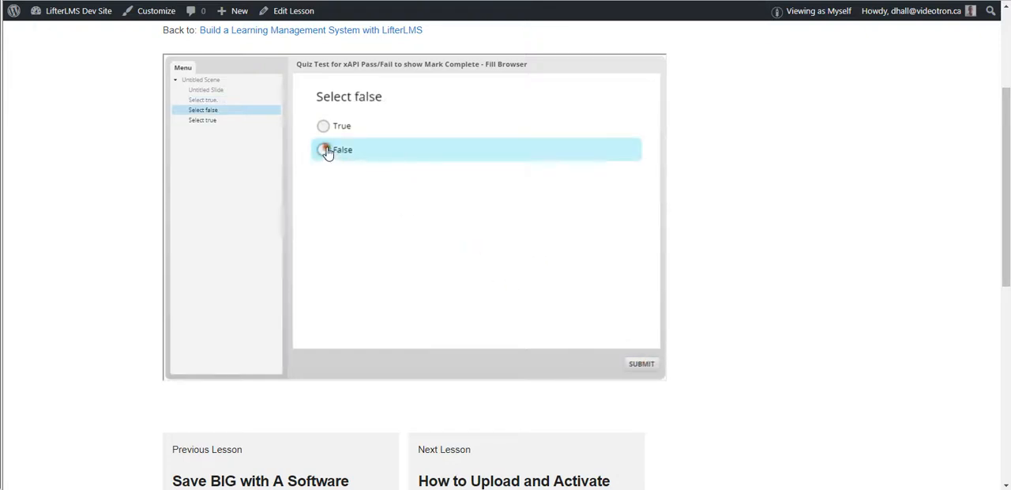
{"action": "left_click", "coordinate": [642, 365]}
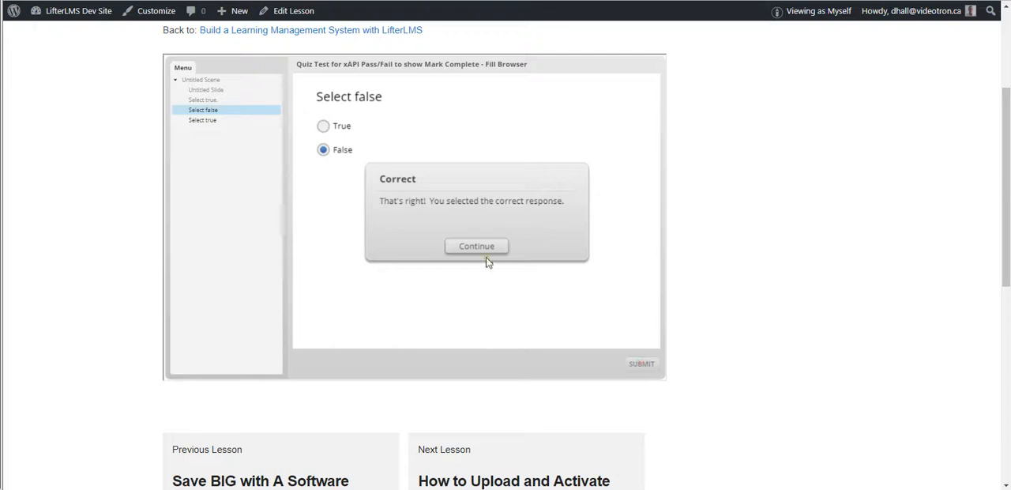
{"action": "left_click", "coordinate": [476, 245]}
{"action": "left_click", "coordinate": [323, 150]}
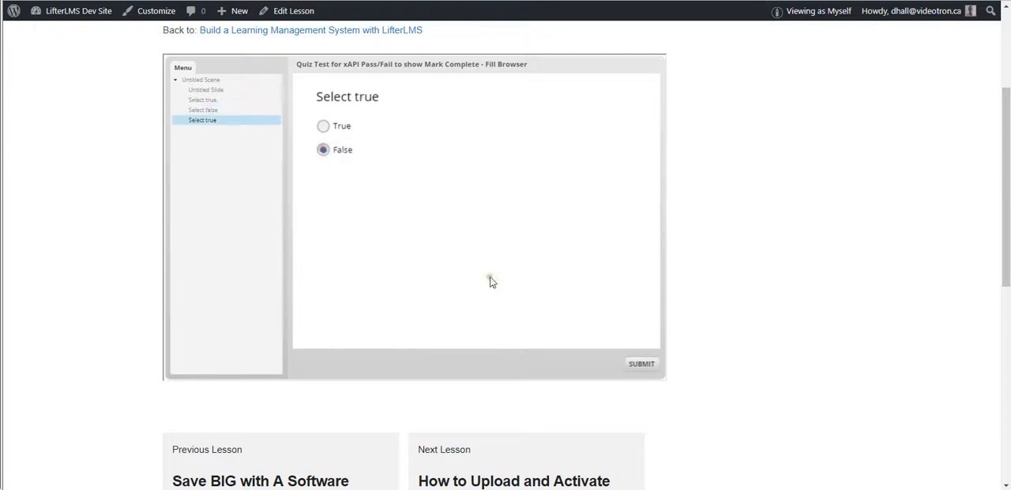
{"action": "left_click", "coordinate": [642, 364]}
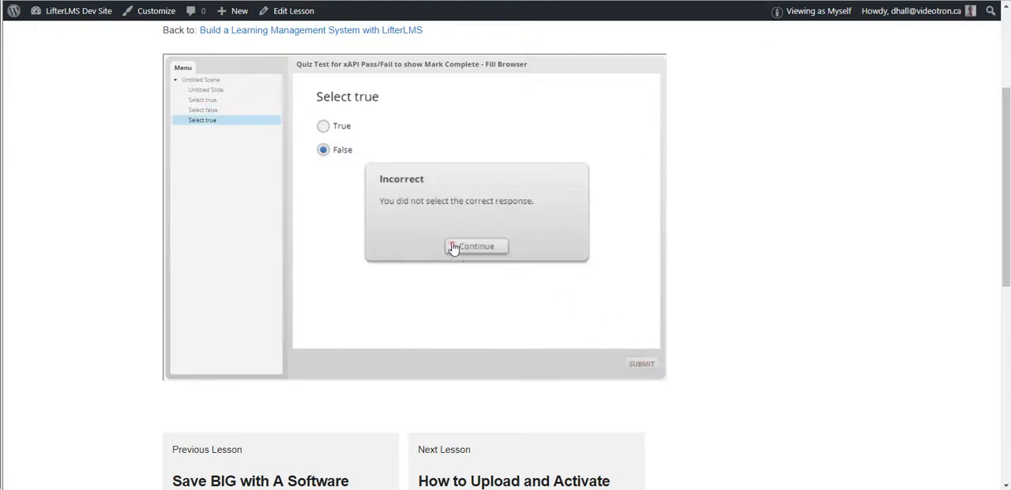
{"action": "left_click", "coordinate": [458, 247]}
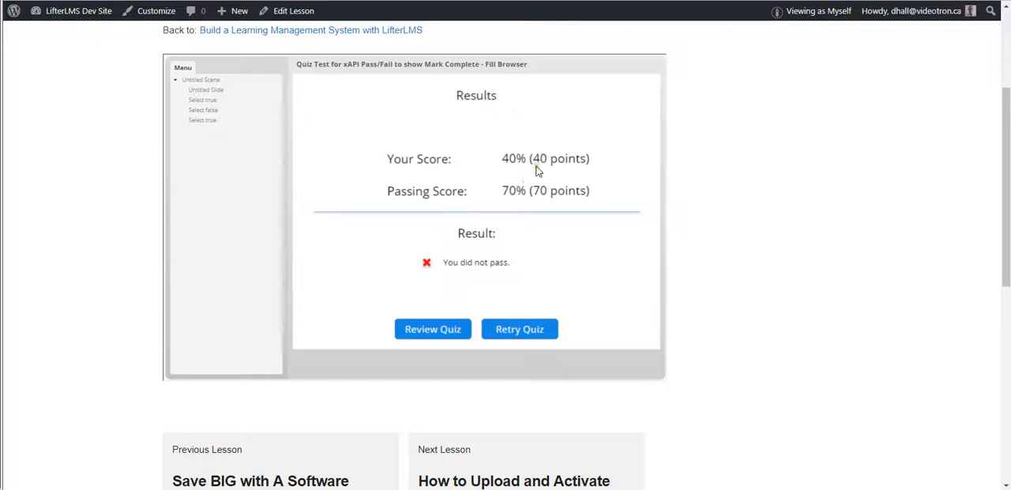
{"action": "scroll", "coordinate": [509, 346], "scroll_direction": "down", "scroll_amount": 1}
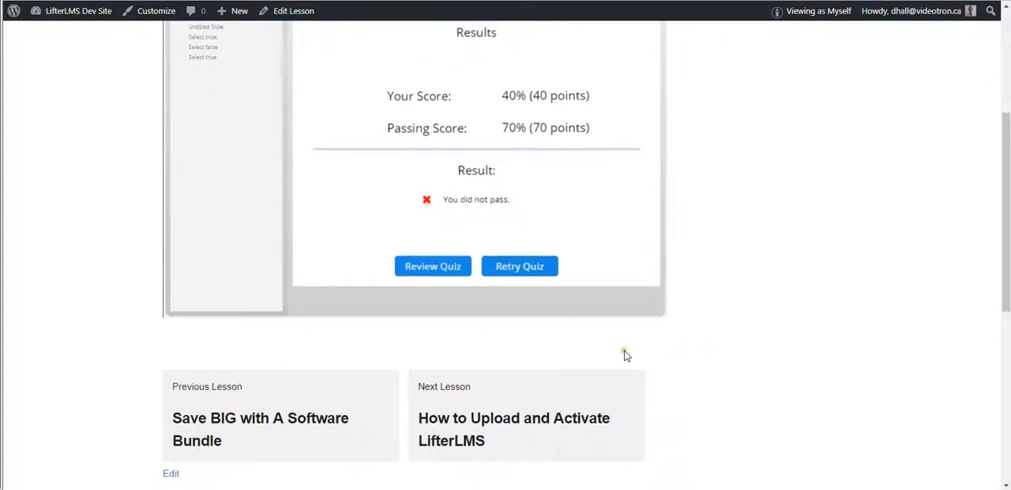
{"action": "scroll", "coordinate": [713, 343], "scroll_direction": "up", "scroll_amount": 2}
{"action": "scroll", "coordinate": [715, 344], "scroll_direction": "down", "scroll_amount": 1}
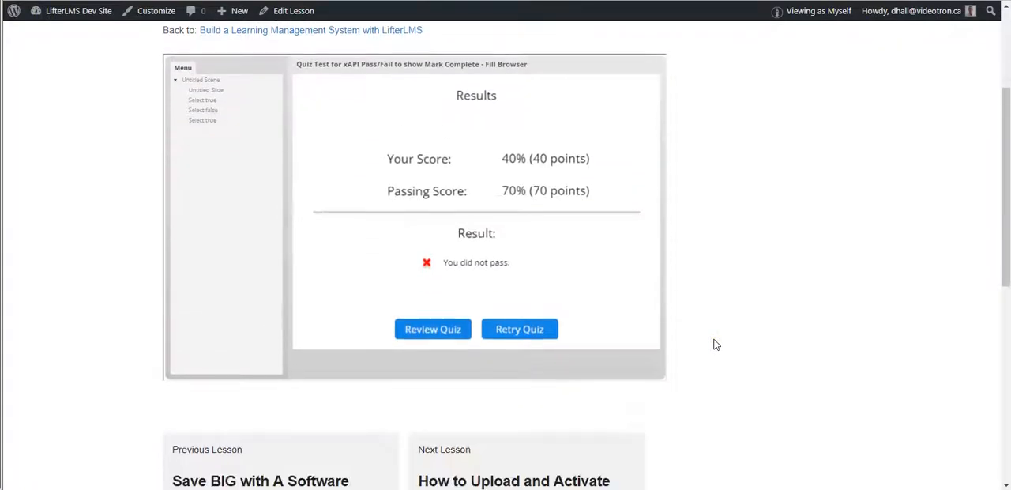
Retry the quiz, submitting True, False and True for the three questions, and continue to the results.
{"action": "left_click", "coordinate": [517, 330]}
{"action": "left_click", "coordinate": [323, 126]}
{"action": "left_click", "coordinate": [643, 365]}
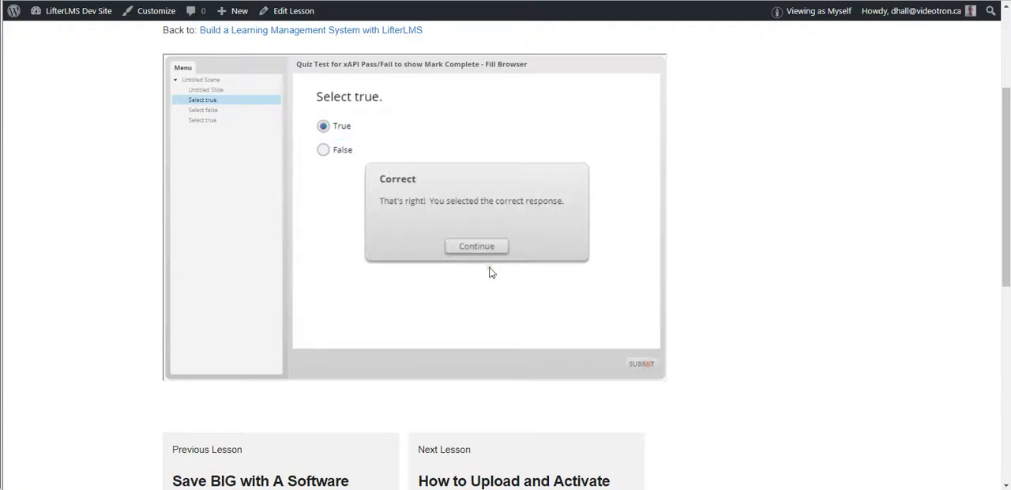
{"action": "left_click", "coordinate": [478, 247]}
{"action": "left_click", "coordinate": [323, 152]}
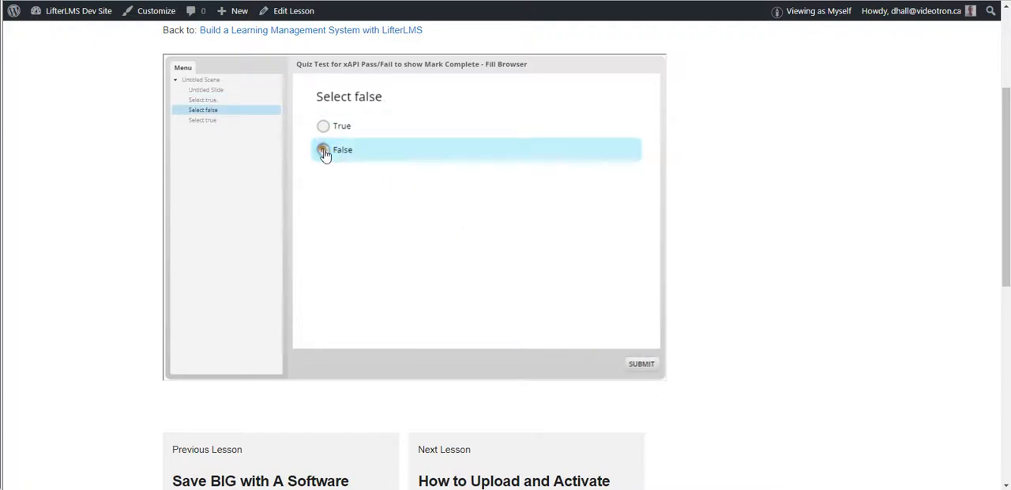
{"action": "left_click", "coordinate": [640, 365]}
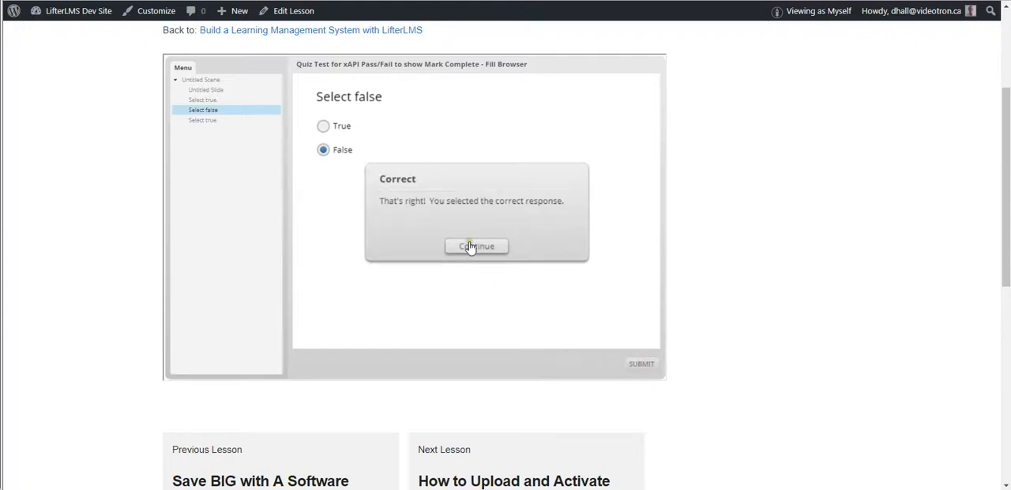
{"action": "left_click", "coordinate": [470, 248]}
{"action": "left_click", "coordinate": [323, 126]}
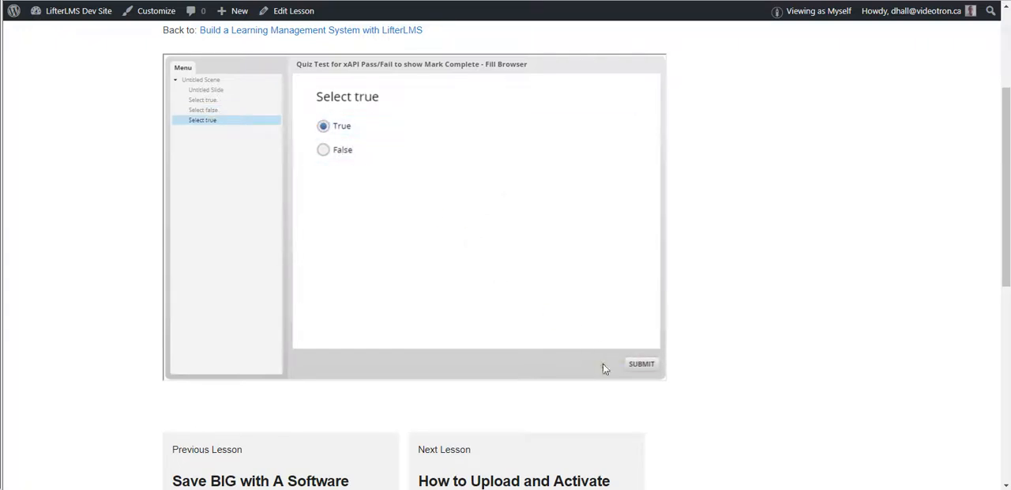
{"action": "left_click", "coordinate": [639, 364]}
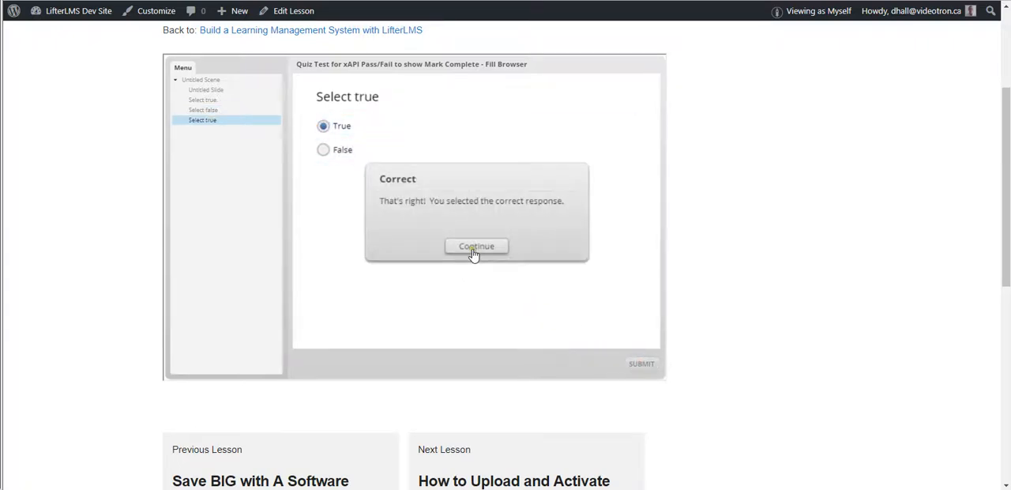
{"action": "left_click", "coordinate": [473, 249]}
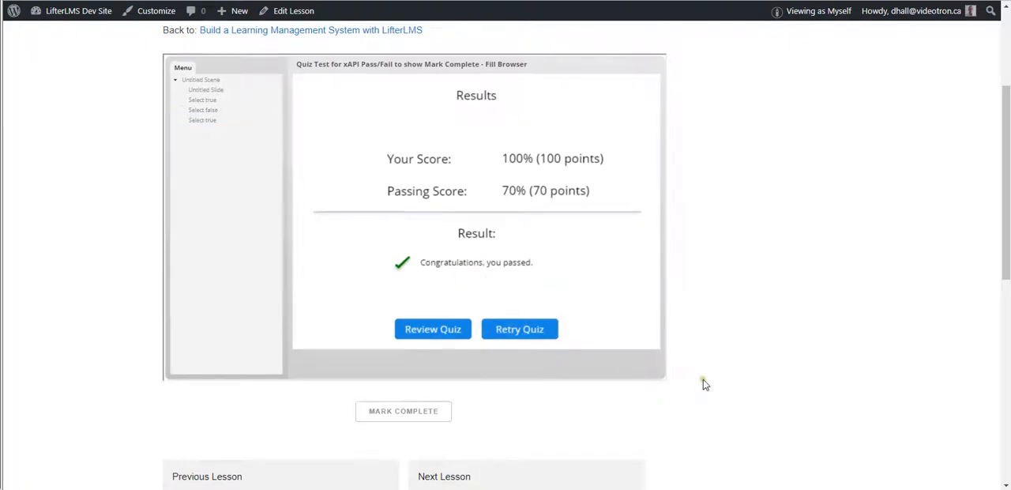
Mark the SL360 Quiz in iFrame lesson complete and look over the next lesson's page.
{"action": "scroll", "coordinate": [703, 378], "scroll_direction": "down", "scroll_amount": 1}
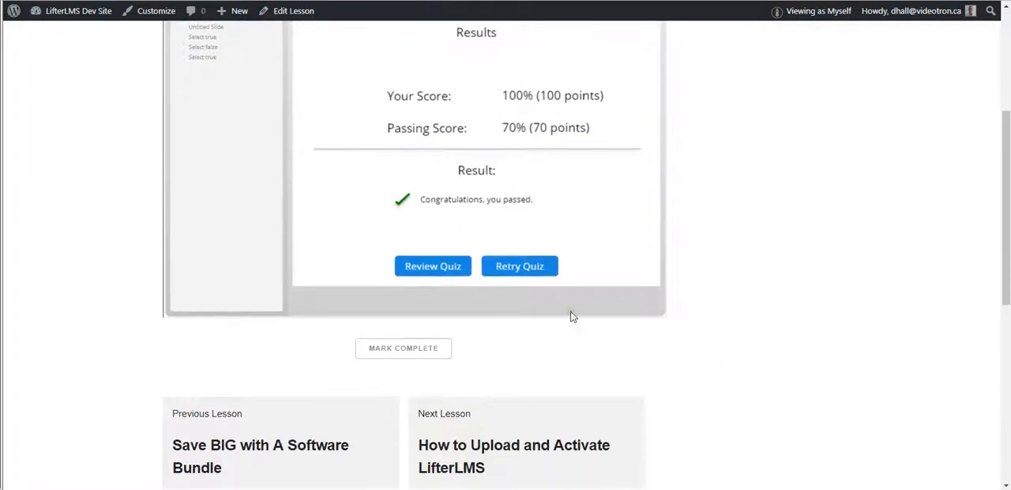
{"action": "left_click", "coordinate": [403, 349]}
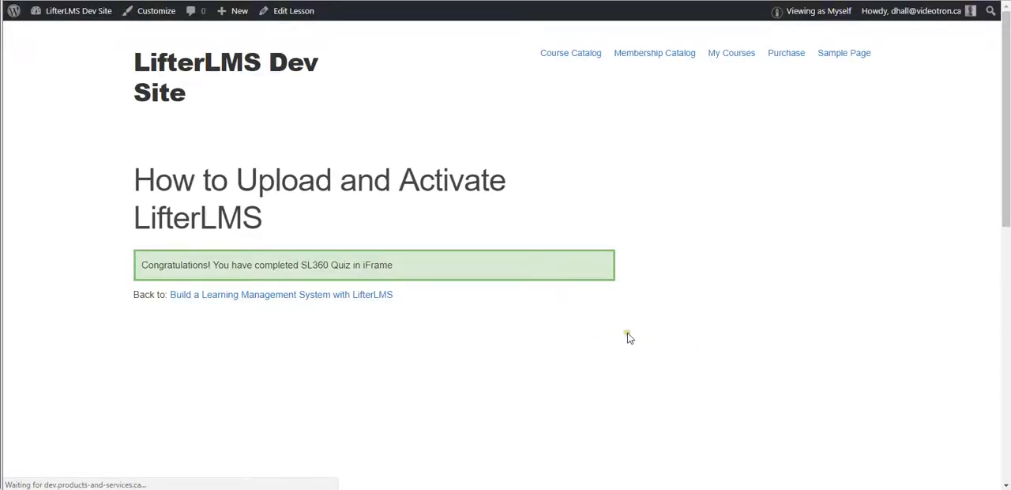
{"action": "scroll", "coordinate": [628, 339], "scroll_direction": "down", "scroll_amount": 3}
{"action": "scroll", "coordinate": [630, 335], "scroll_direction": "down", "scroll_amount": 1}
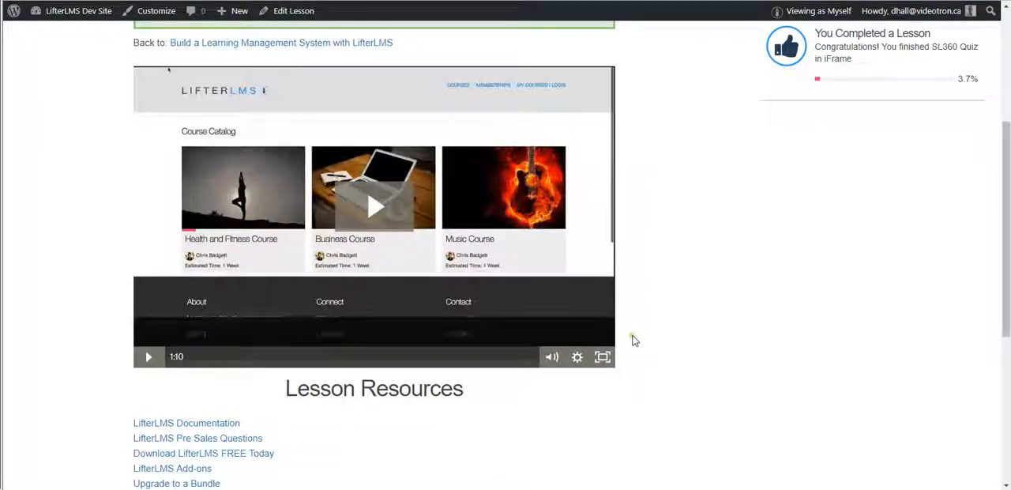
{"action": "scroll", "coordinate": [634, 336], "scroll_direction": "up", "scroll_amount": 1}
{"action": "scroll", "coordinate": [635, 340], "scroll_direction": "up", "scroll_amount": 1}
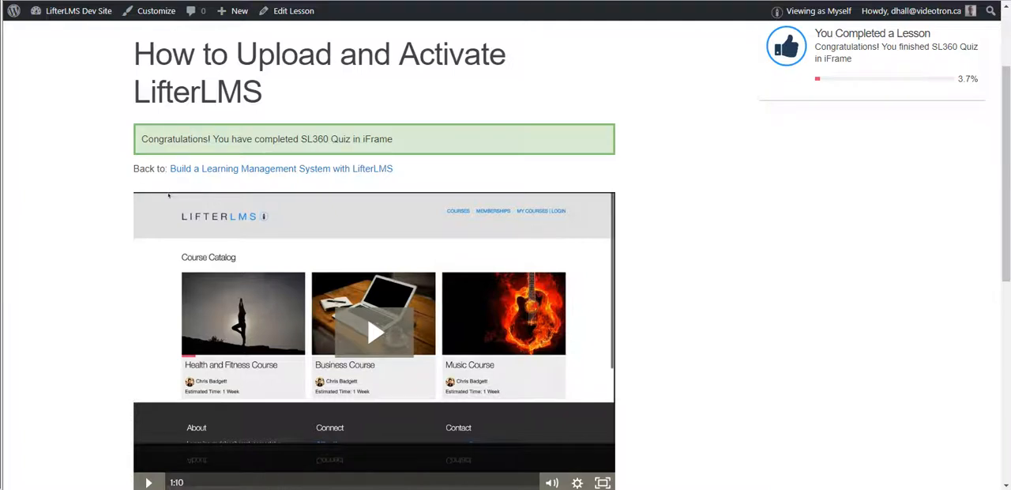